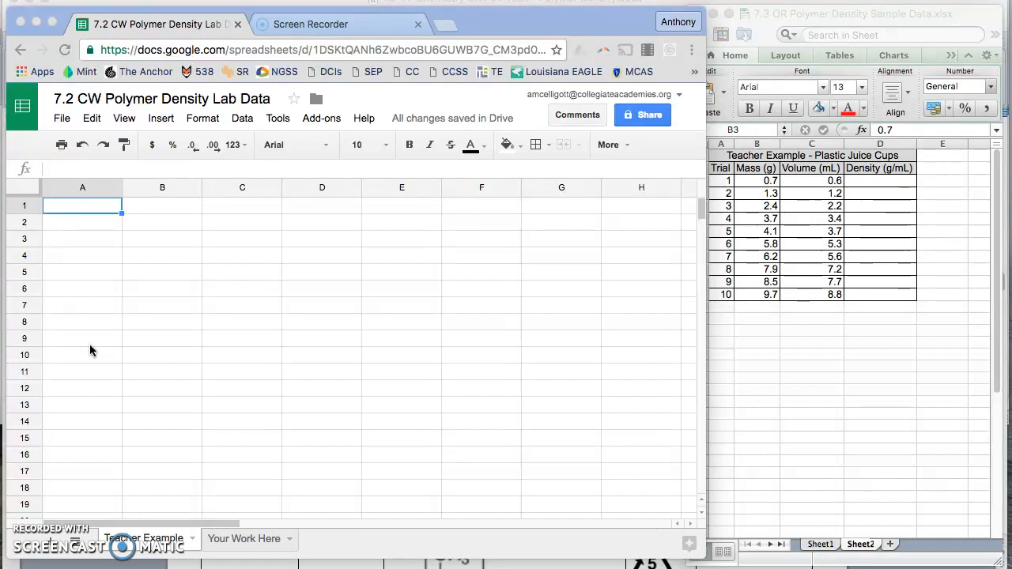
Enter the title "Teacher Example - Plastic Juice Cups" in cell A1
left_click(710, 132)
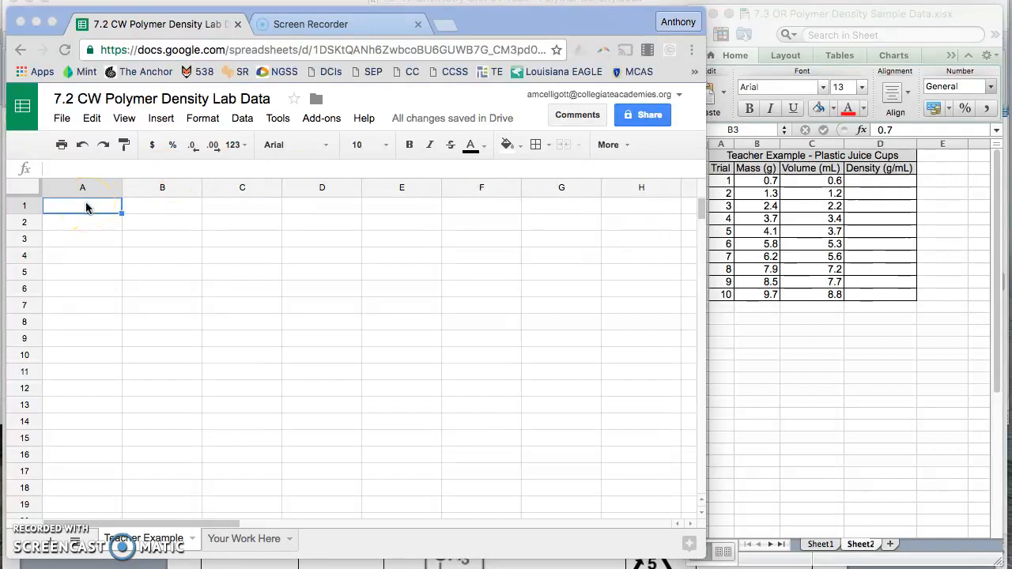
left_click(83, 207)
type("teac")
key("BackSpace")
key("BackSpace")
key("BackSpace")
key("BackSpace")
type("Teacher Example")
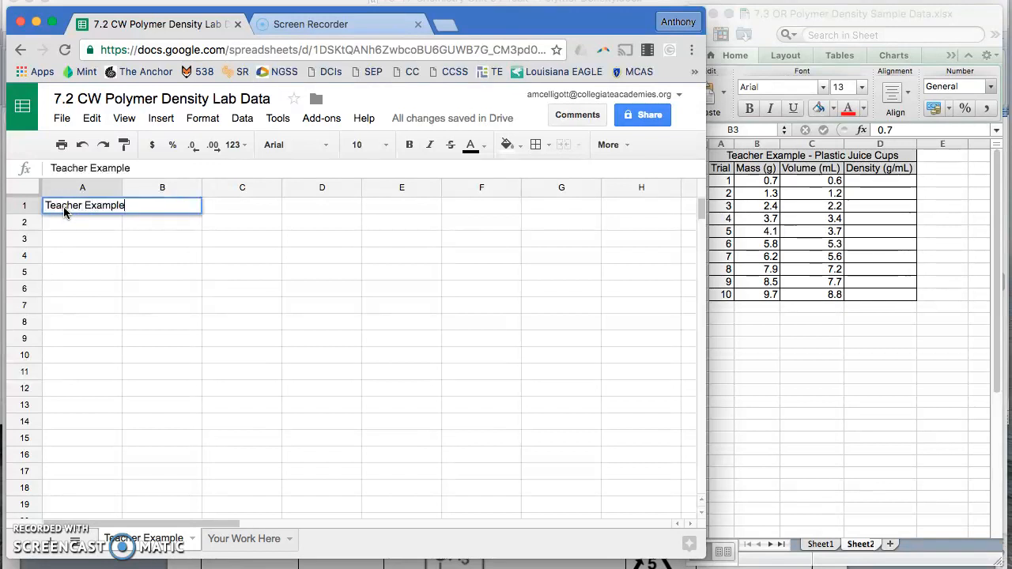
type(" - Plastic Juice Cups")
key("Return")
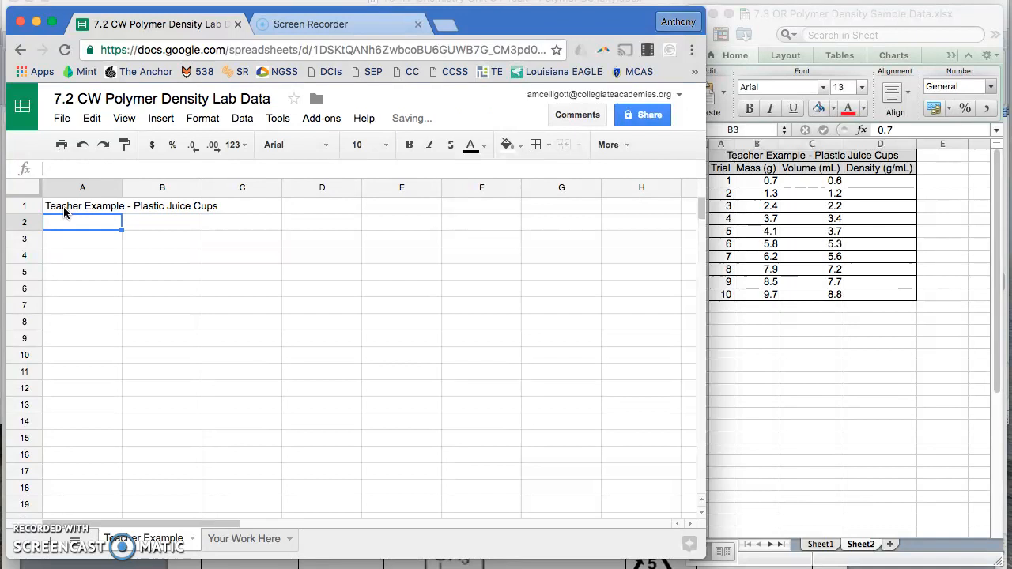
Enter the column headers Trial, Mass (g), Volume (mL) and Density (g/mL) across row 2
type("Tiral")
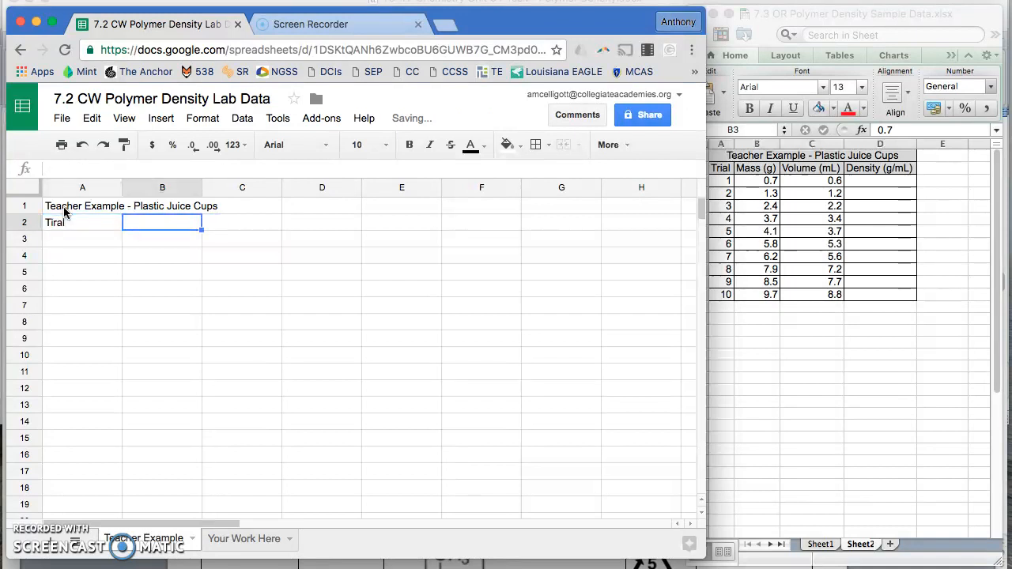
key("BackSpace")
key("BackSpace")
key("BackSpace")
key("BackSpace")
type("rial")
key("Tab")
type("Mass (g)")
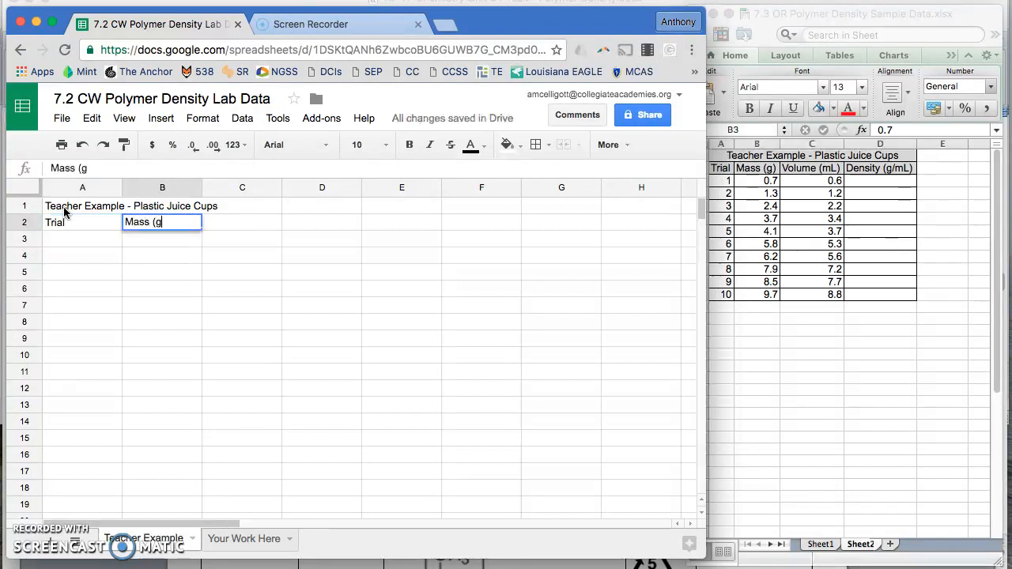
key("Tab")
type("Volume (m")
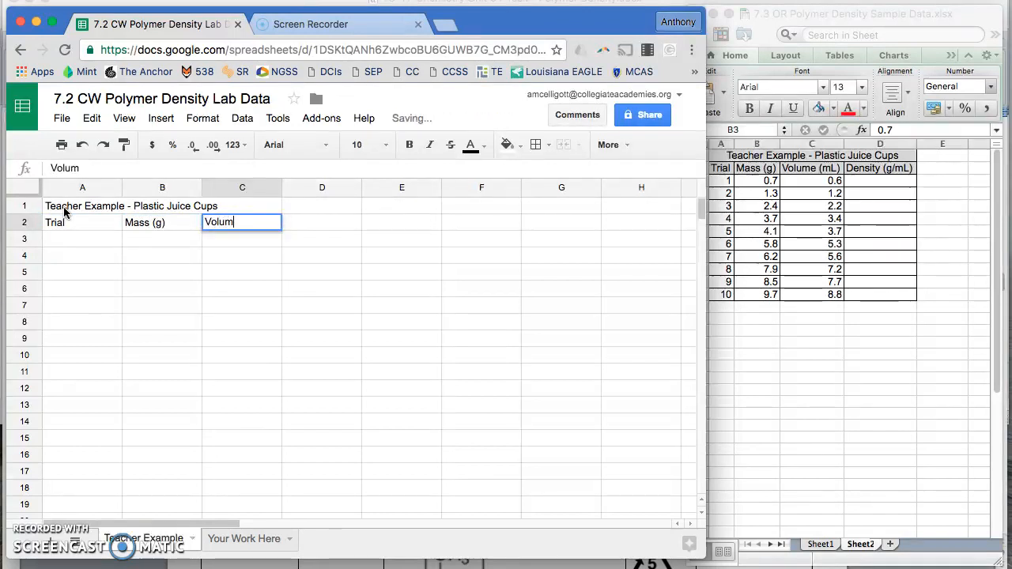
key("Tab")
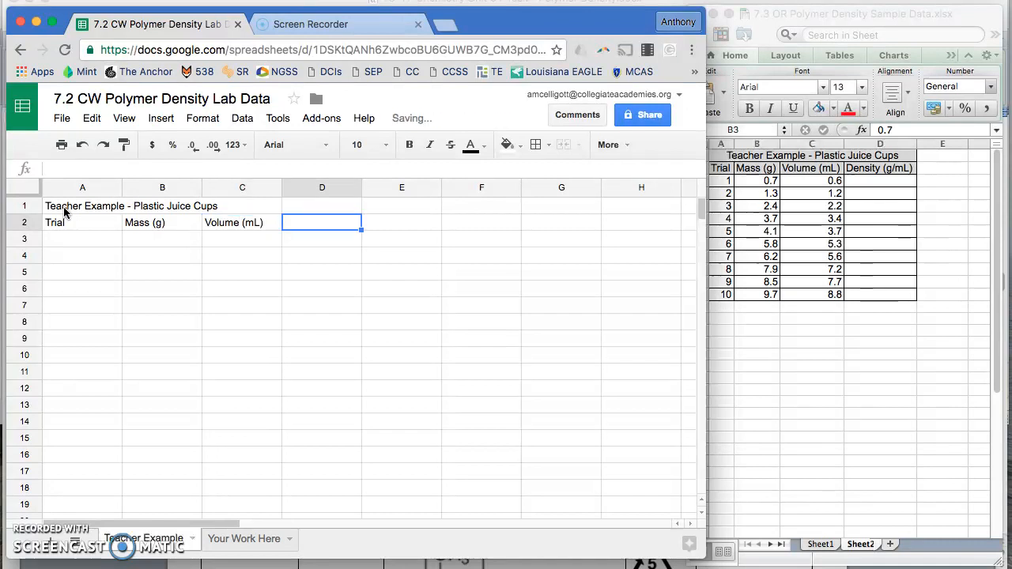
type("Density (g/mL")
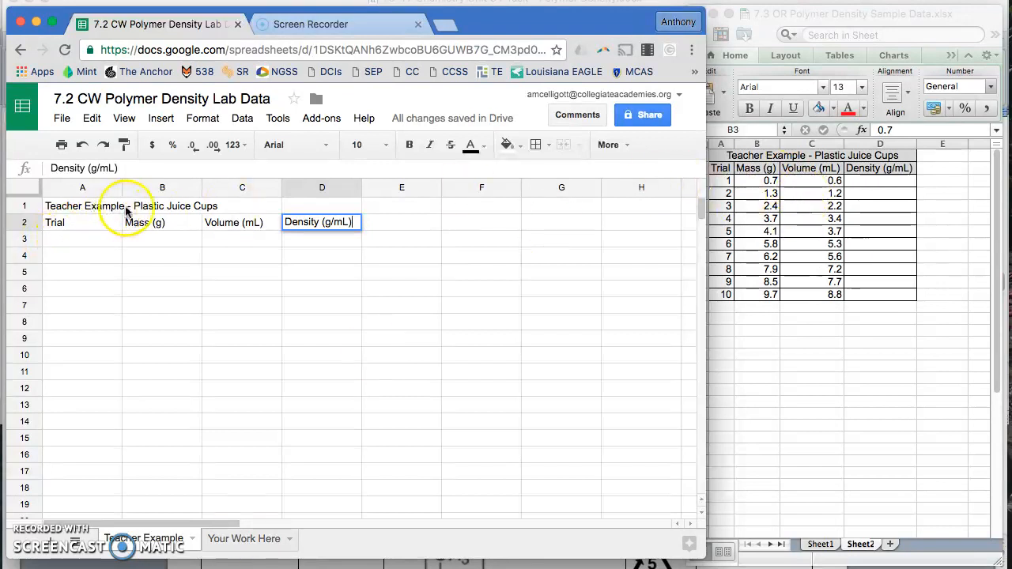
Merge cells A1 through D1 so the title spans the table width
left_click(82, 208)
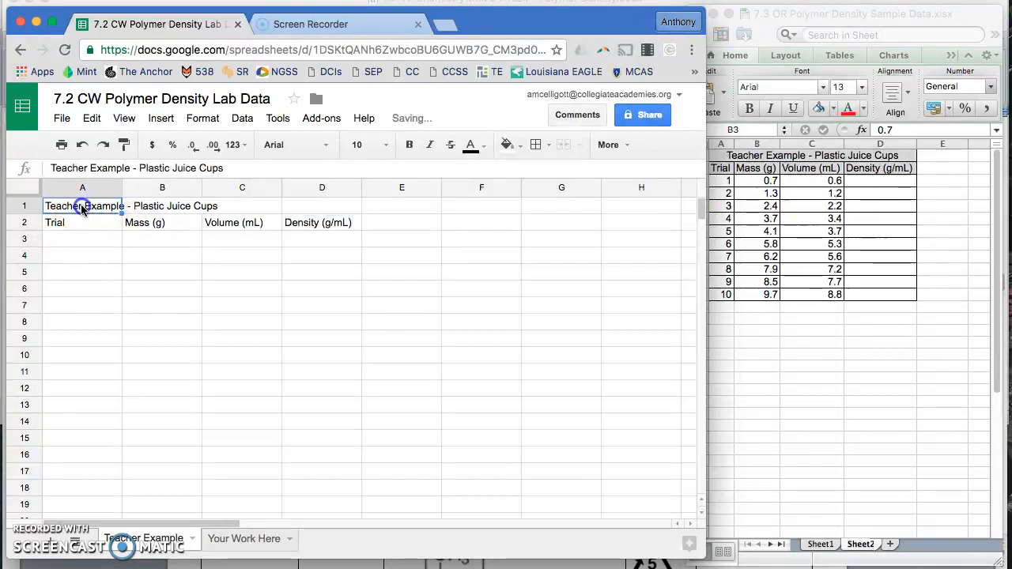
key("shift+Right")
key("shift+Right")
key("shift+Right")
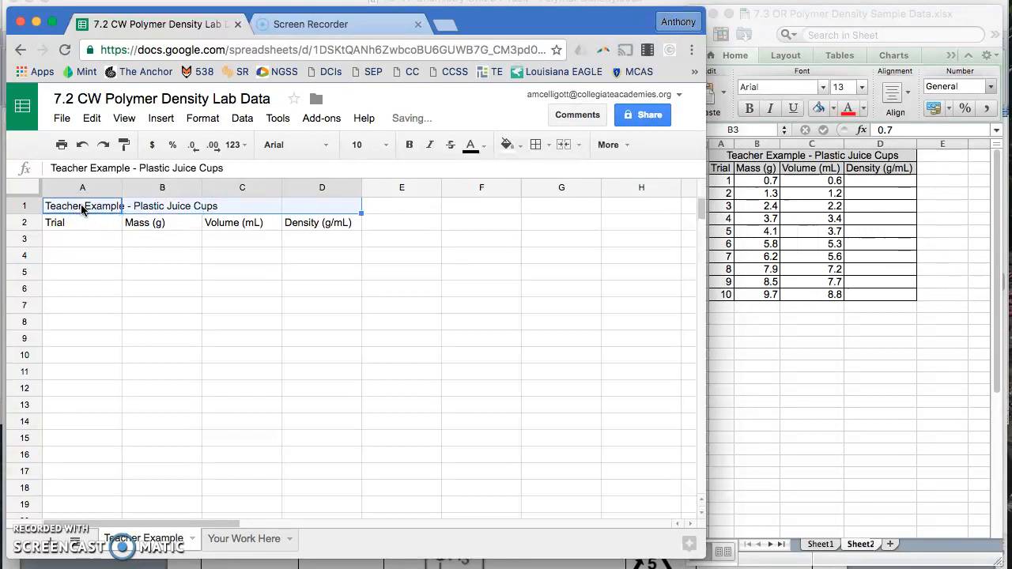
left_click(82, 209)
left_click_drag(88, 205, 355, 207)
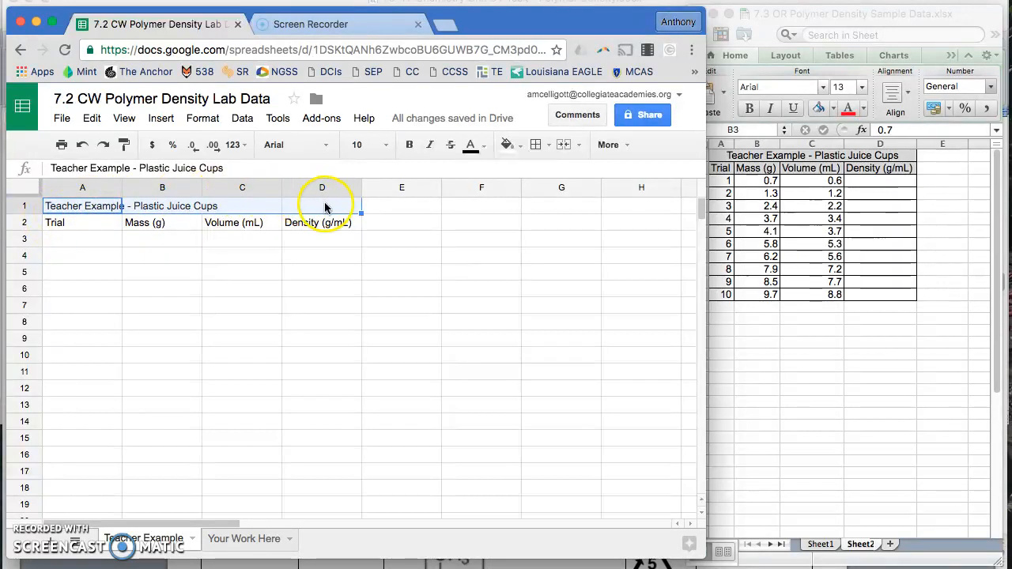
left_click(570, 149)
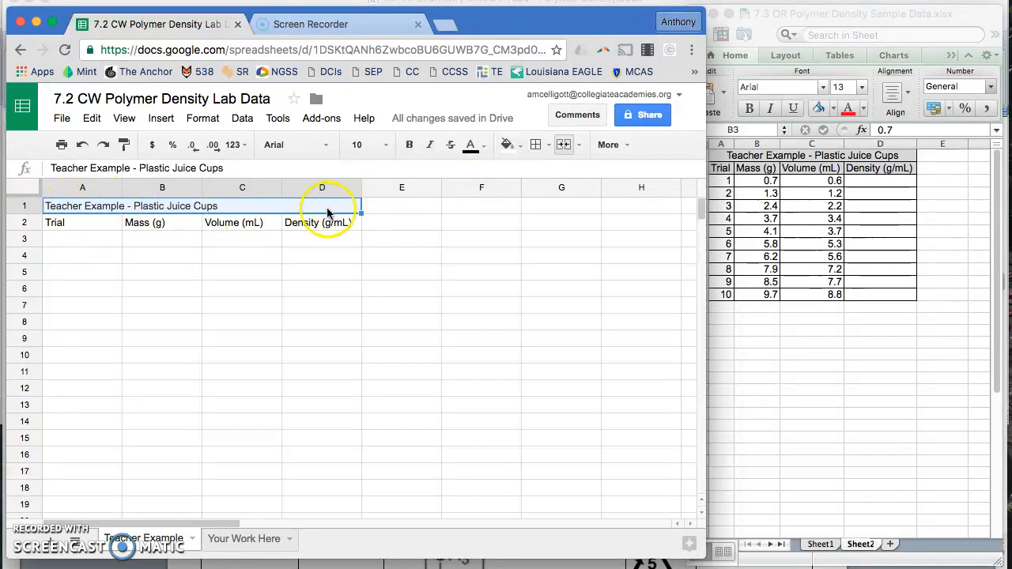
Center-align the title and header rows and fill them with light gray
left_click(97, 199)
left_click(80, 206)
left_click_drag(80, 206, 181, 226)
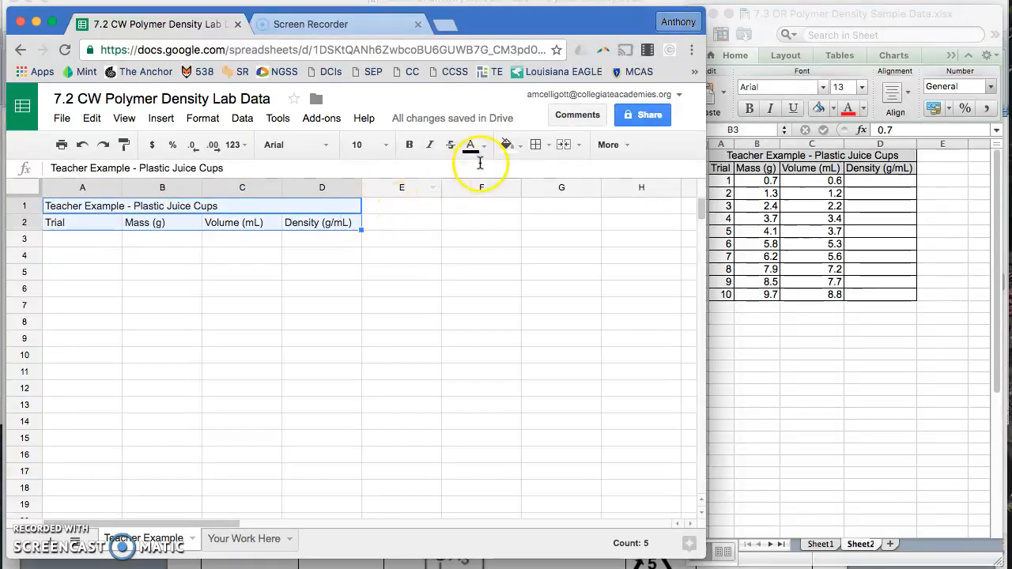
left_click(602, 146)
left_click(423, 174)
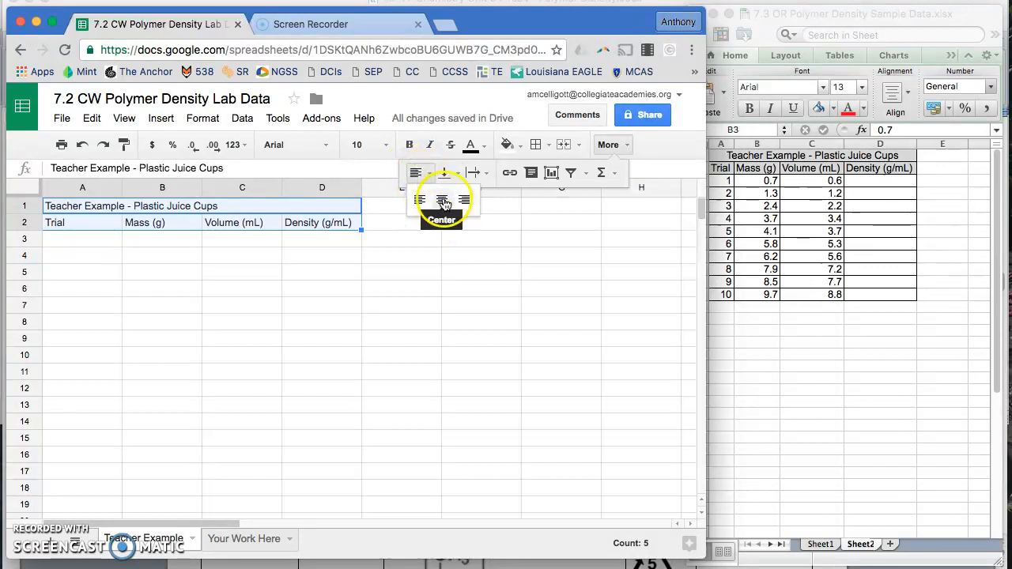
left_click(443, 200)
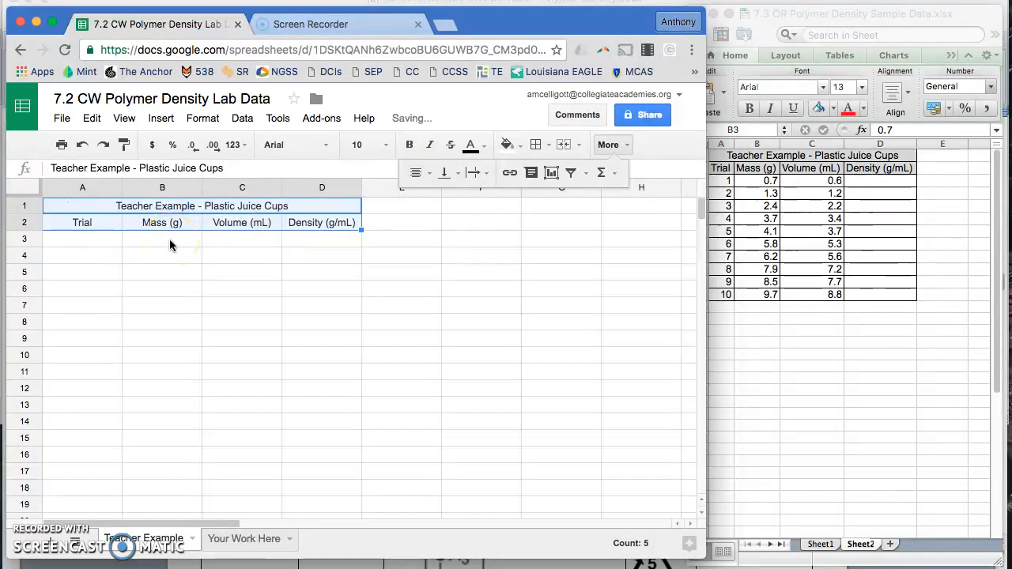
left_click(507, 147)
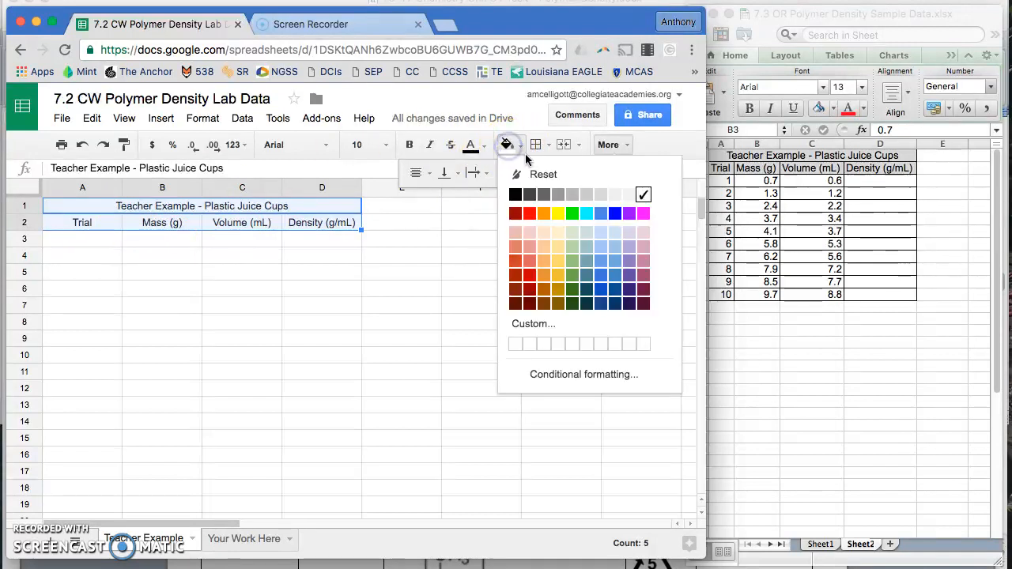
left_click(599, 196)
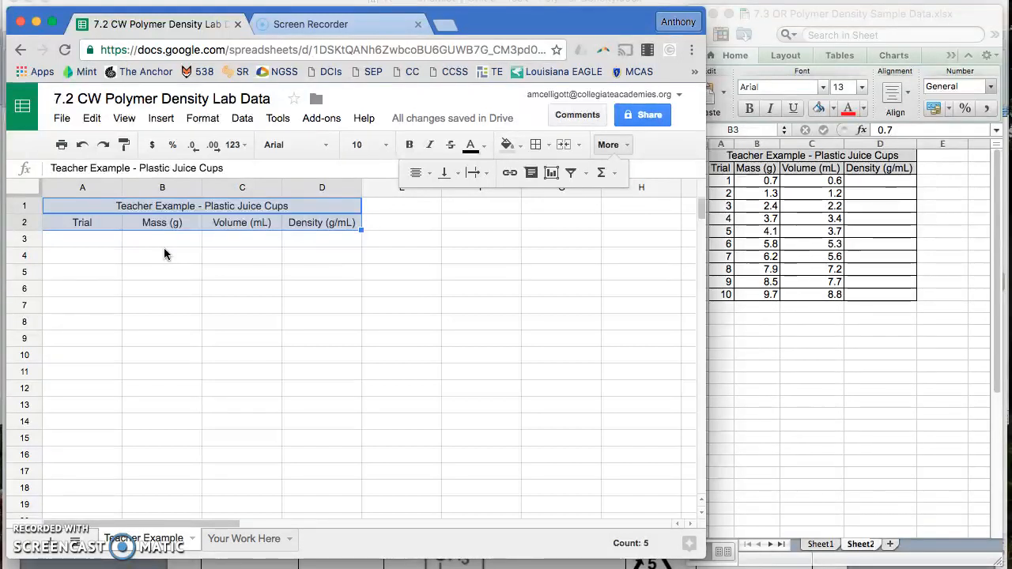
Number the trials 1 to 10 down the Trial column starting at A3
left_click(84, 245)
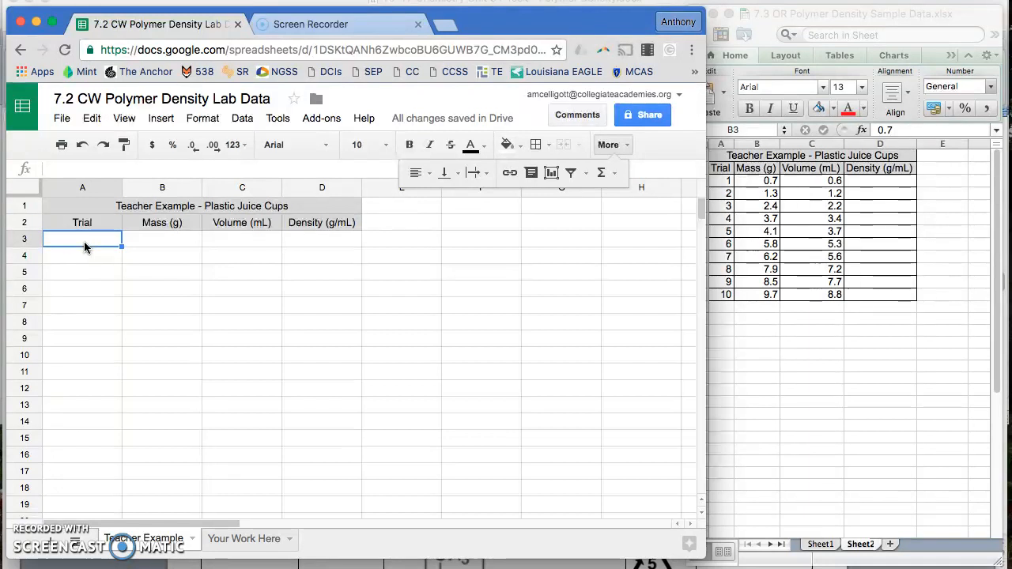
type("1 2 3 4 5 6")
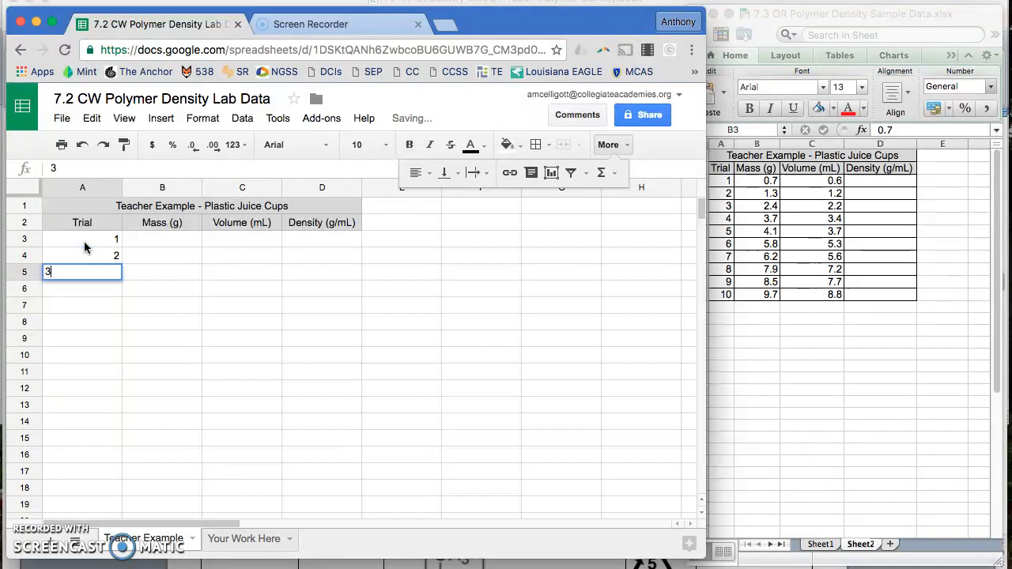
type("7")
key("Return")
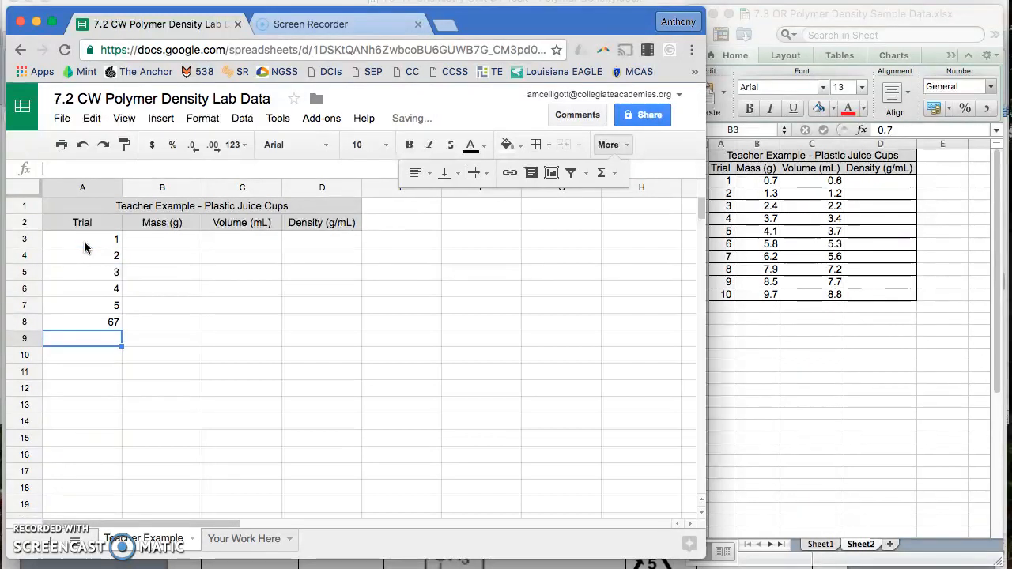
key("Up")
type("6")
key("Return")
type("7")
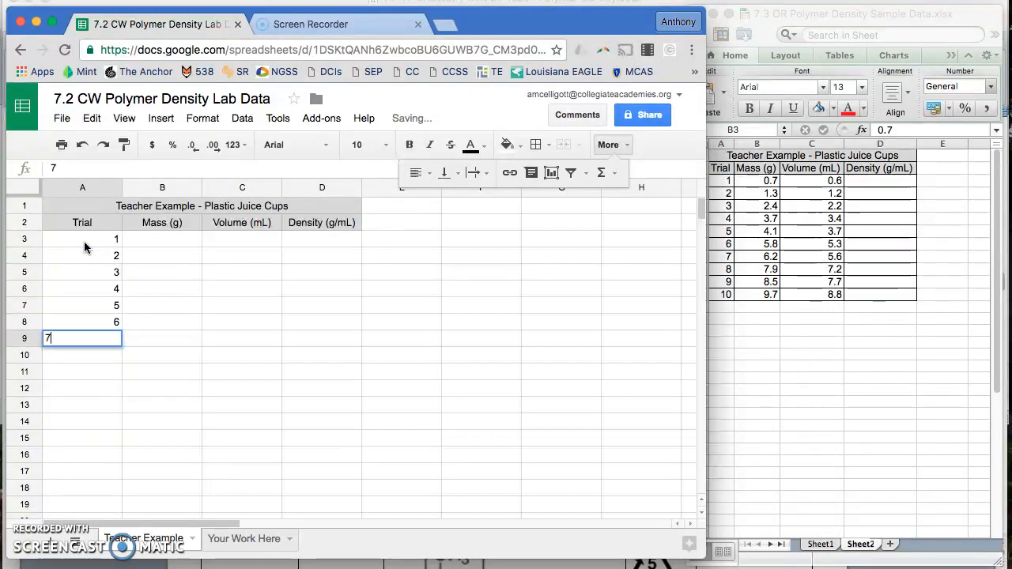
key("Return")
type("8")
key("Return")
type("9")
key("Return")
type("10")
Enter 0.7 as the first trial's mass, removing the unit text from the cell
key("Tab")
key("Up")
key("Up")
key("Up")
key("Up")
key("Up")
key("Up")
key("Up")
key("Up")
key("Up")
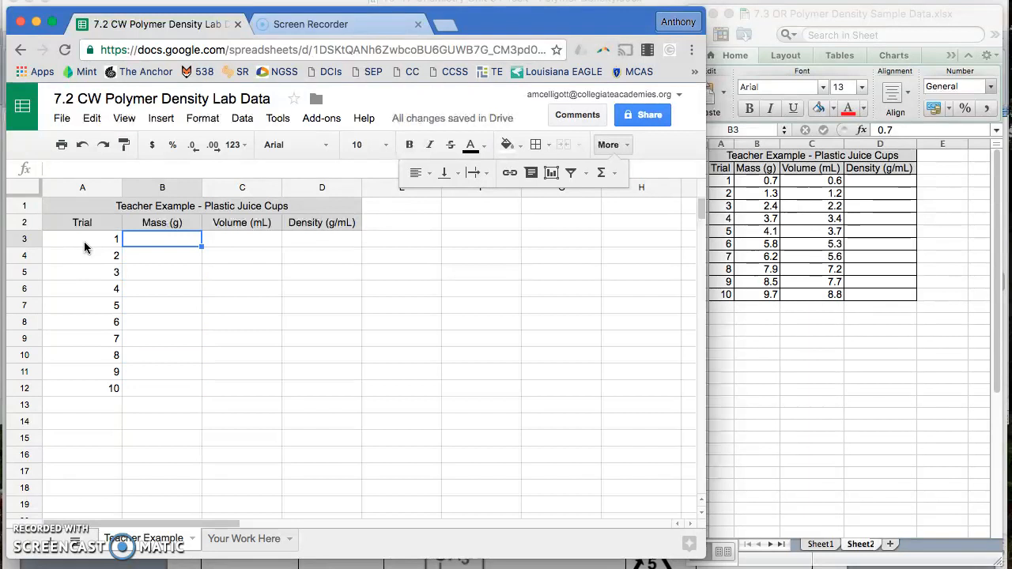
type("0")
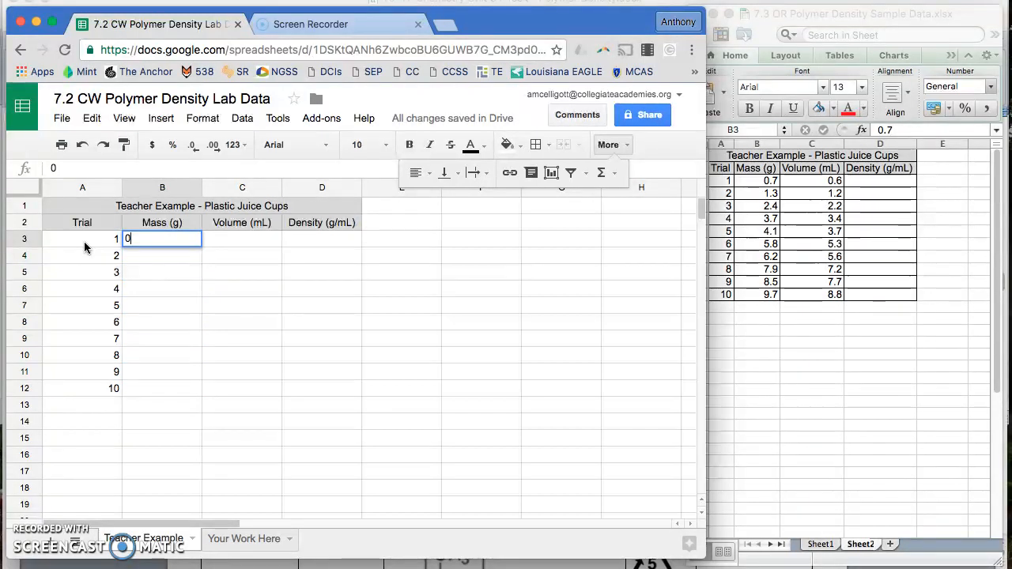
type(".7 g")
key("Return")
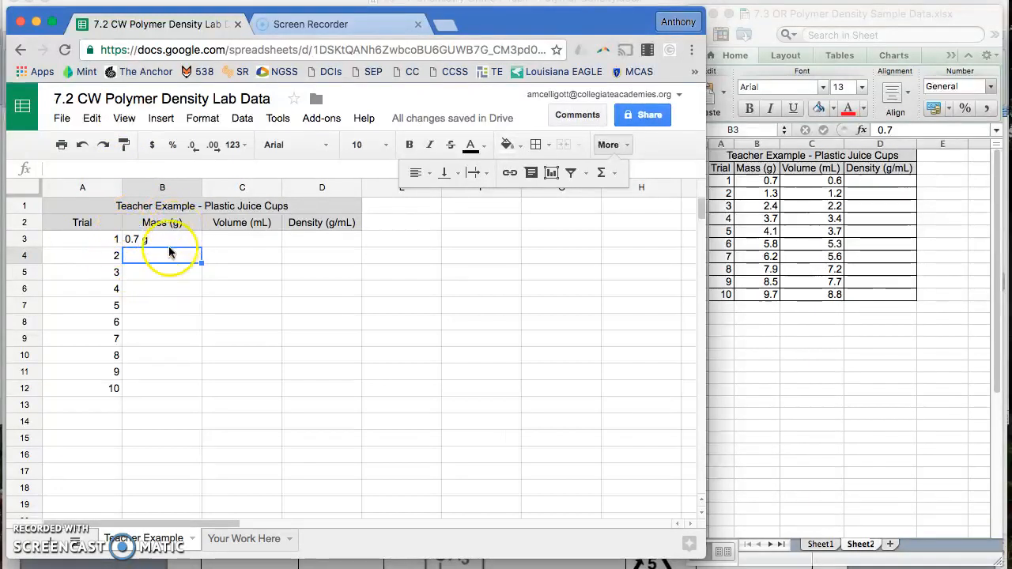
double_click(155, 243)
key("BackSpace")
key("BackSpace")
key("Return")
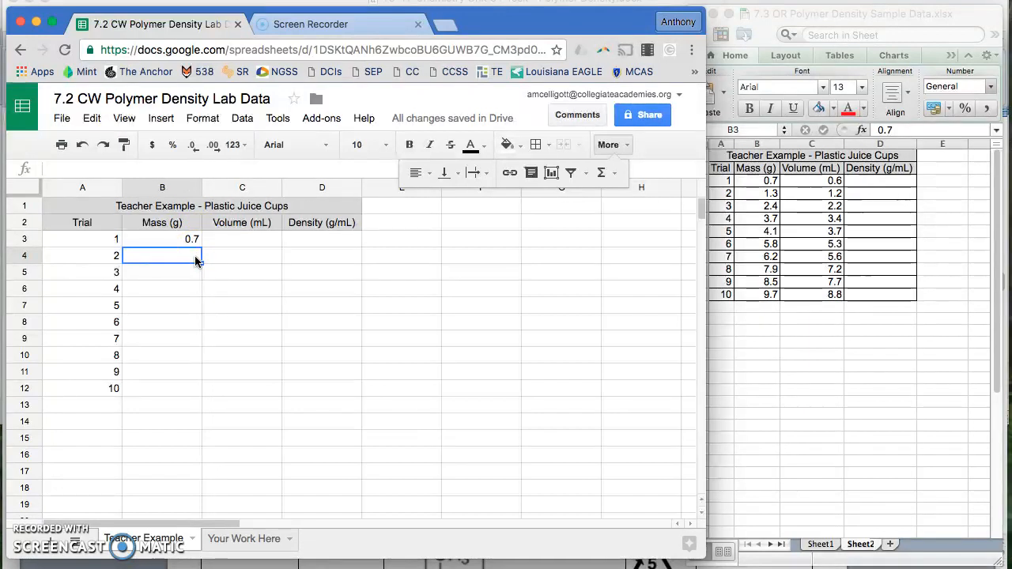
Enter masses 1.3 and 2.4 for trials 2 and 3
type("1.")
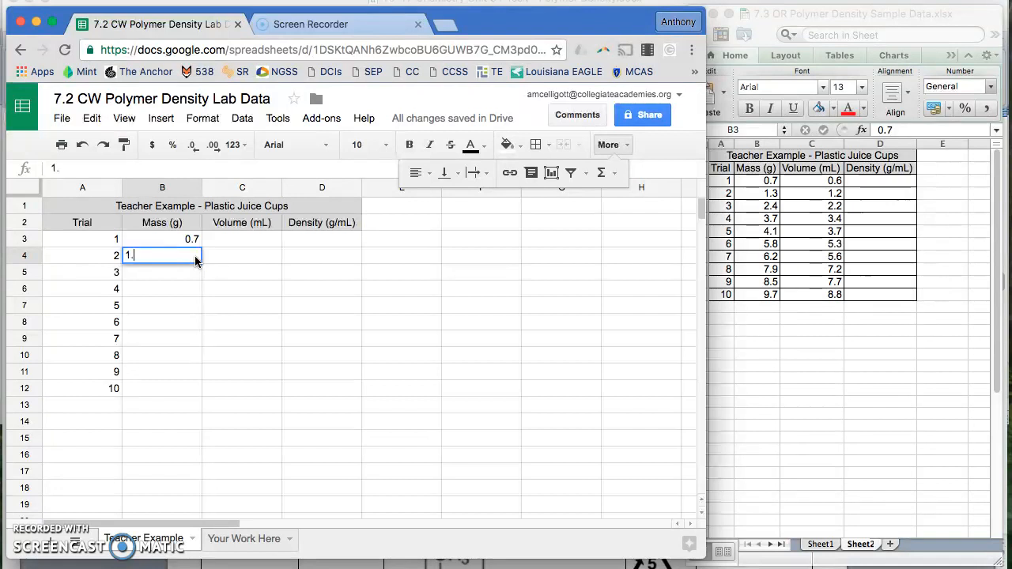
key("Return")
left_click(196, 262)
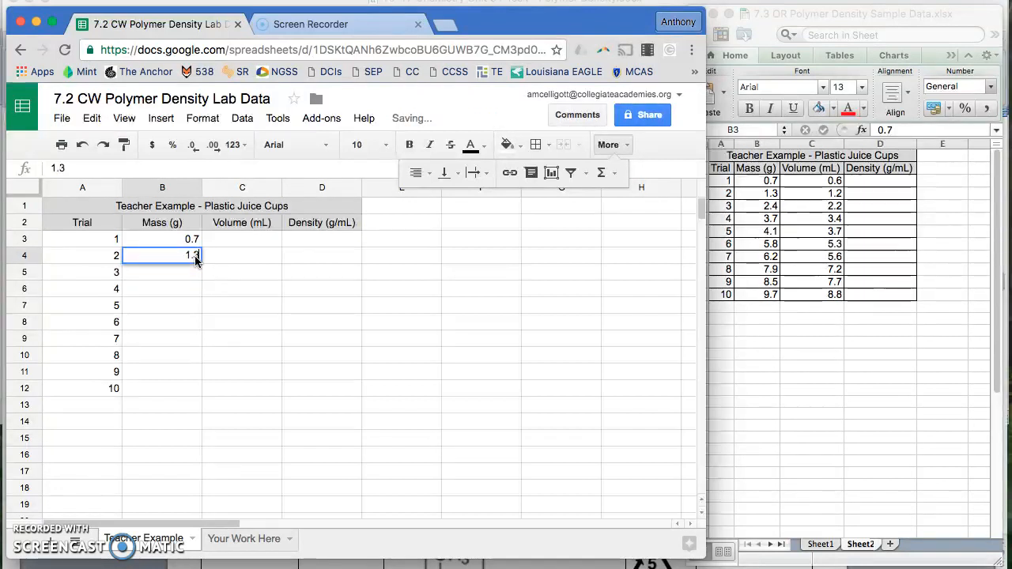
key("Down")
type("2.4")
key("Return")
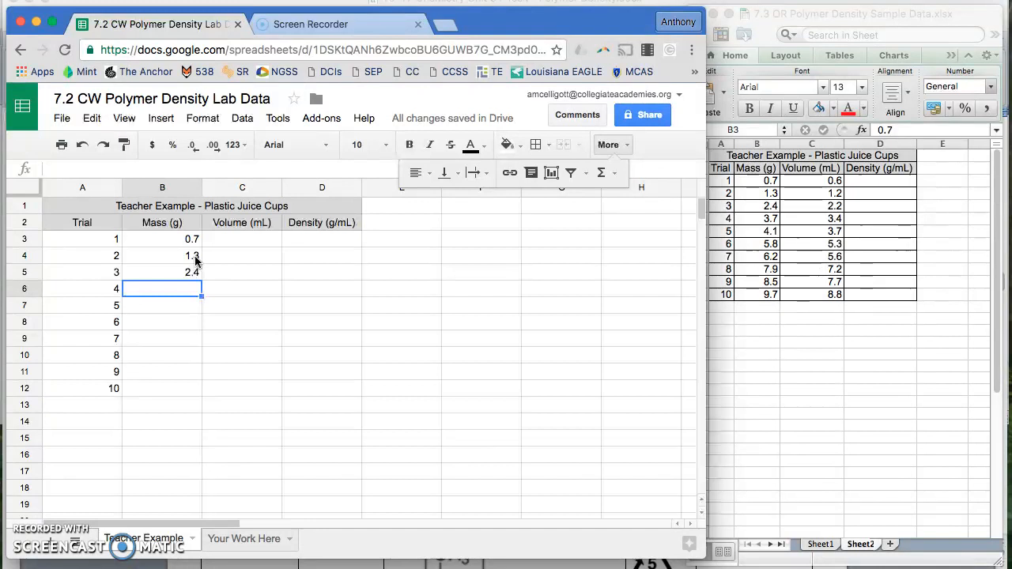
Switch to the 7.3 OR Polymer Density Sample Data workbook and copy the mass and volume values for trials 1–10
left_click(761, 181)
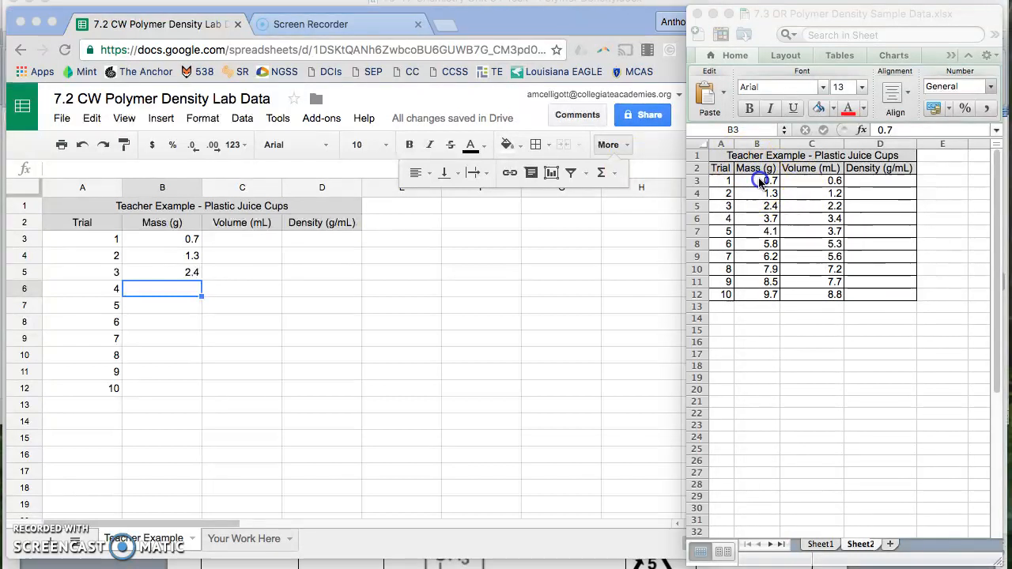
key("super+c")
left_click_drag(754, 181, 805, 298)
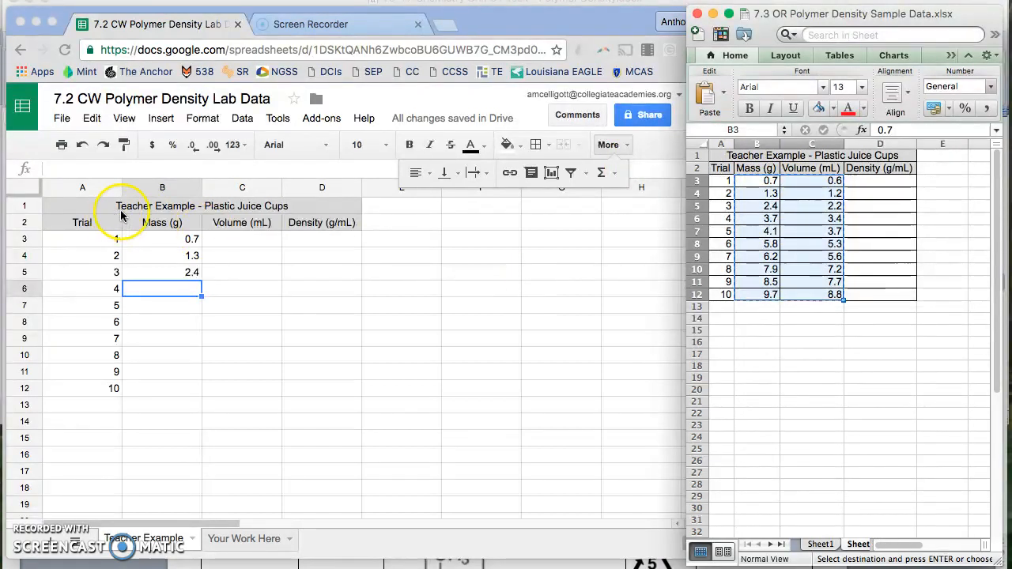
Paste the copied mass and volume values into the sheet starting at cell B3
left_click(142, 244)
left_click(204, 245)
left_click(179, 241)
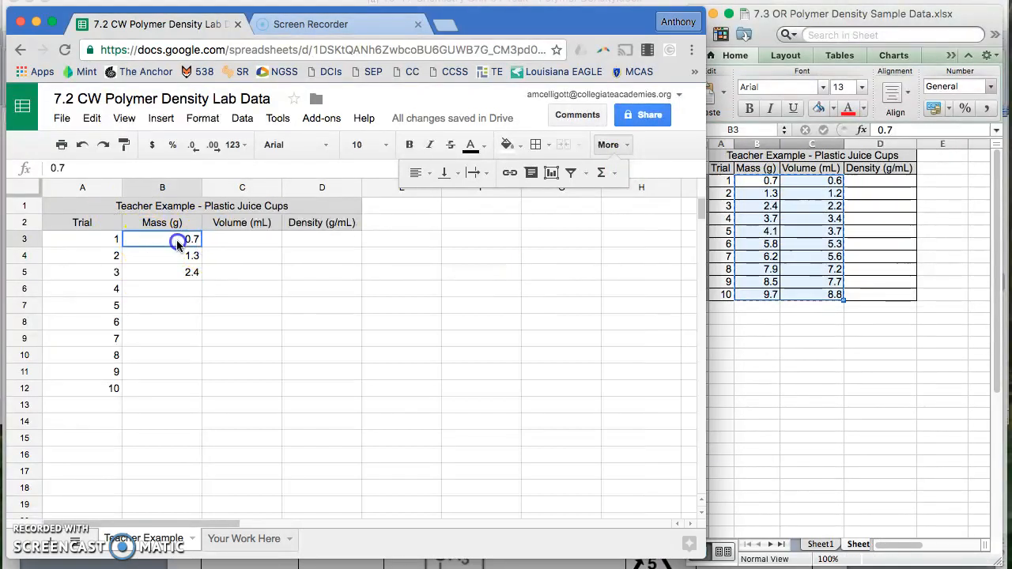
key("super+v")
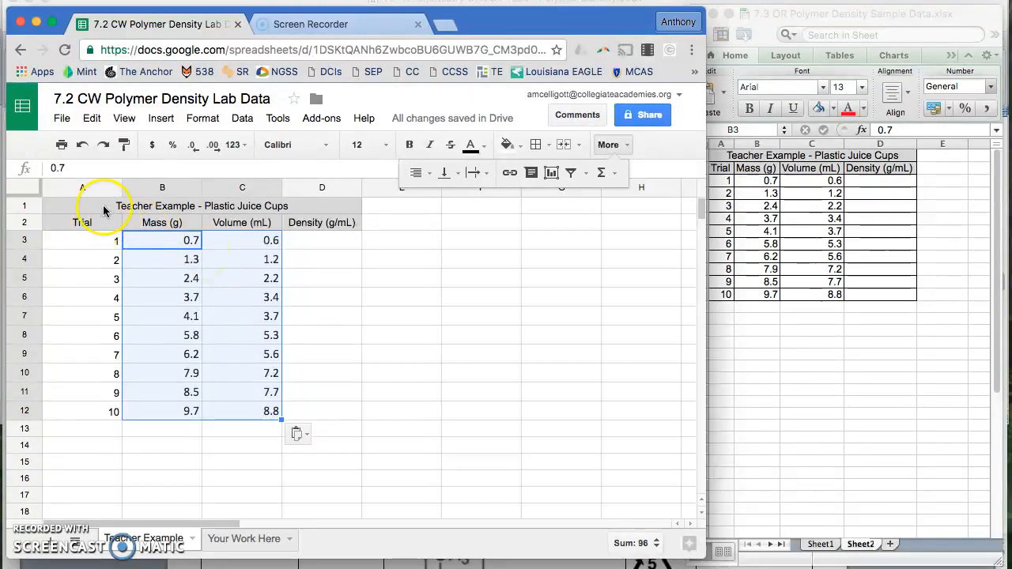
Apply all borders to the whole table from A1 to D12
left_click_drag(90, 209, 267, 419)
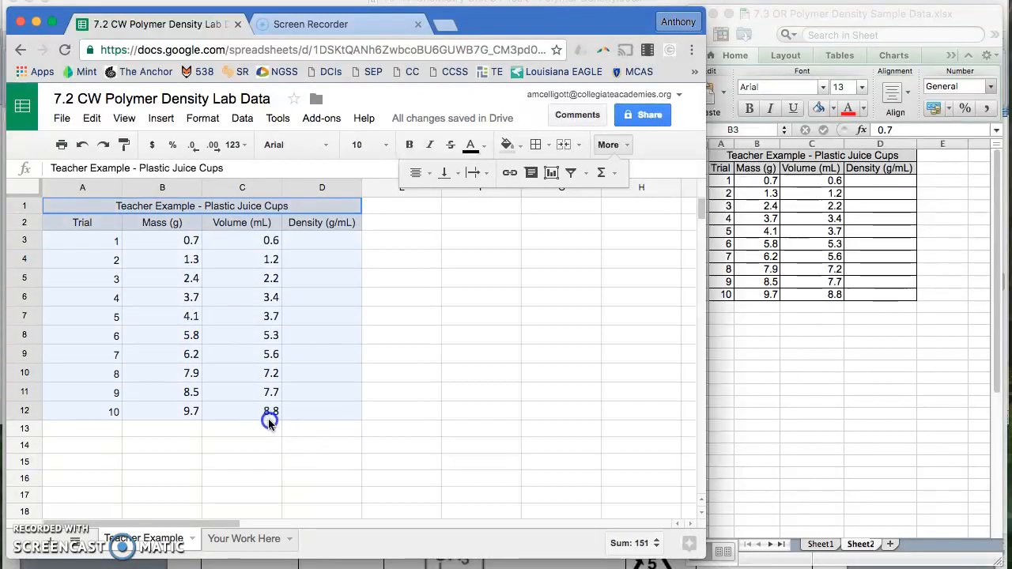
left_click(537, 145)
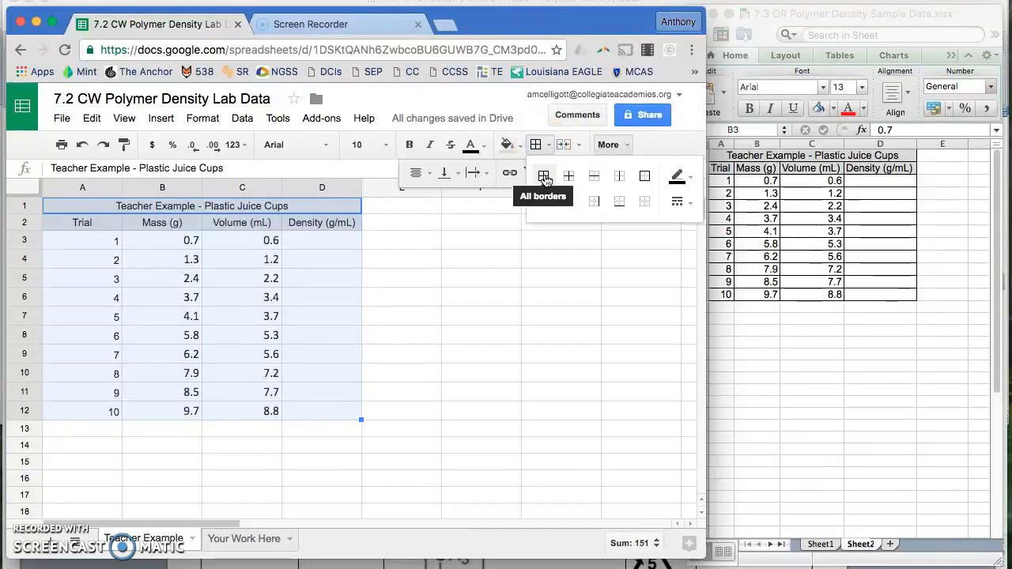
left_click(544, 176)
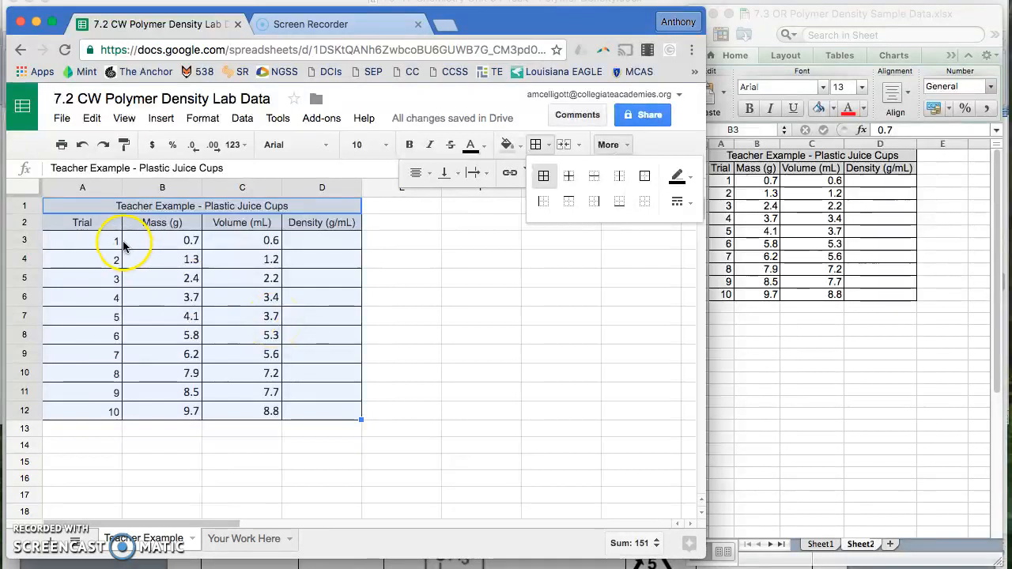
Narrow columns A through D so each fits its header and values
left_click(128, 299)
left_click_drag(122, 188, 82, 186)
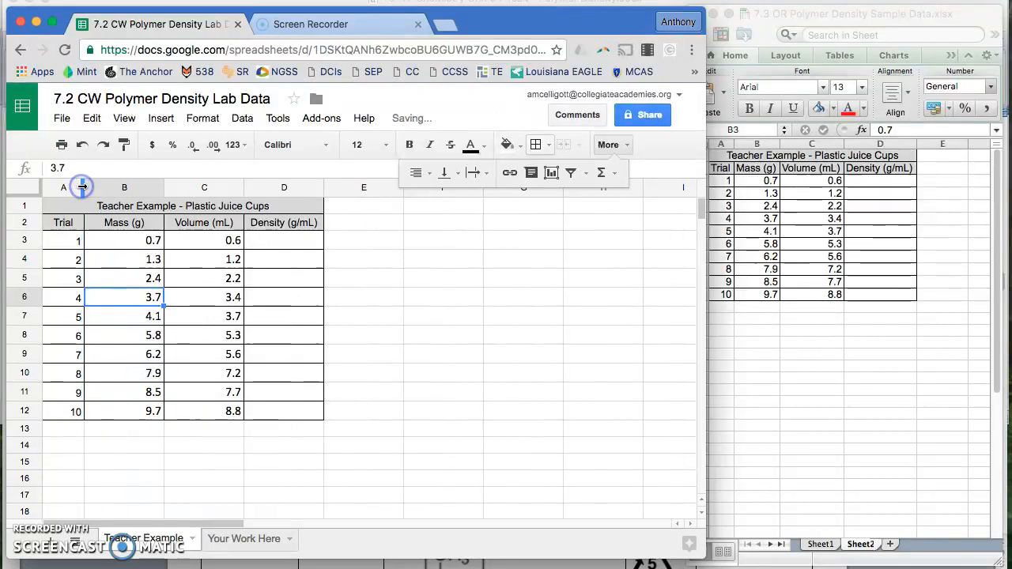
left_click(79, 188)
left_click(80, 188)
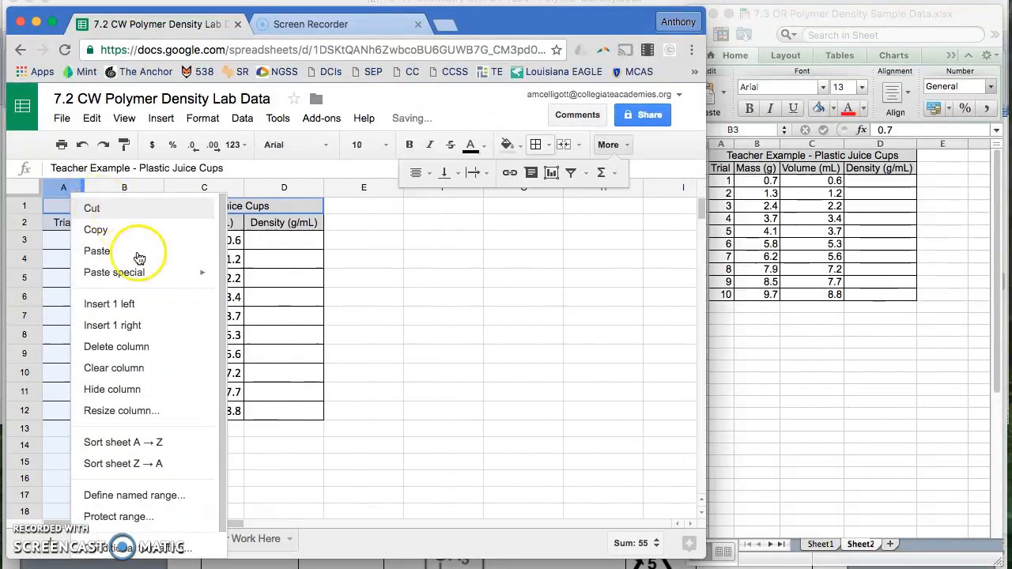
left_click(276, 354)
left_click_drag(162, 190, 77, 187)
left_click_drag(218, 187, 204, 187)
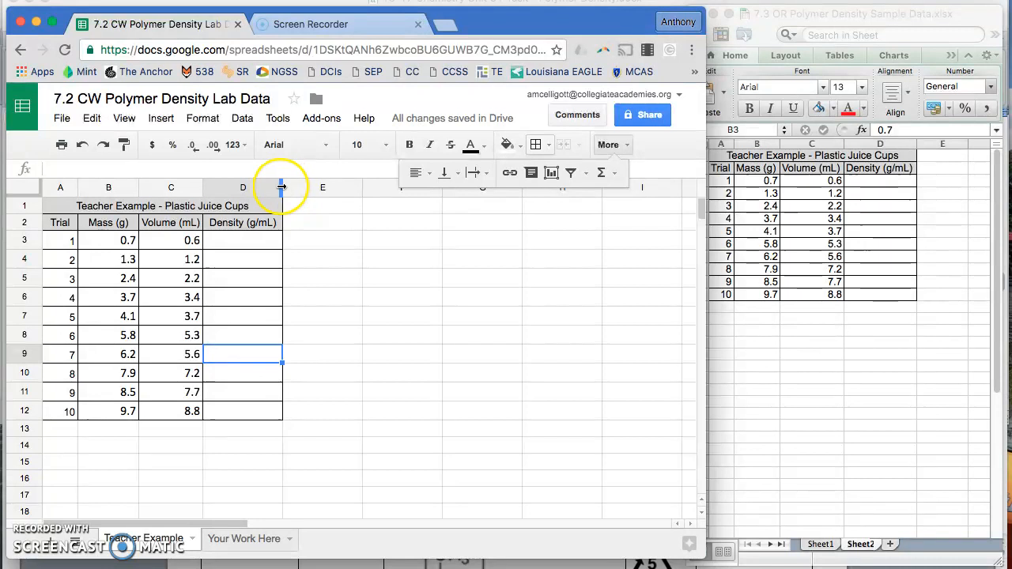
left_click_drag(282, 188, 277, 187)
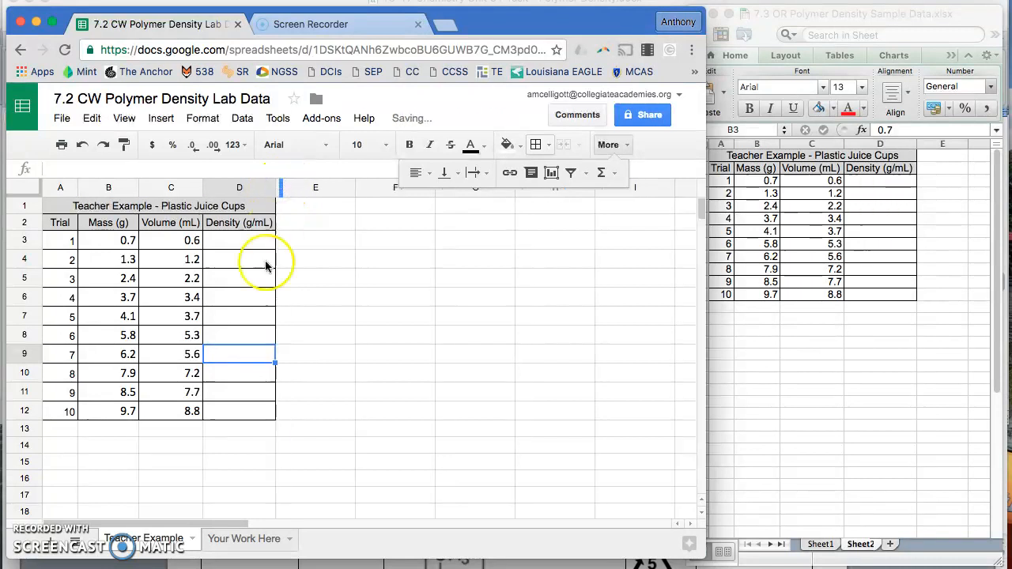
left_click_drag(202, 189, 202, 190)
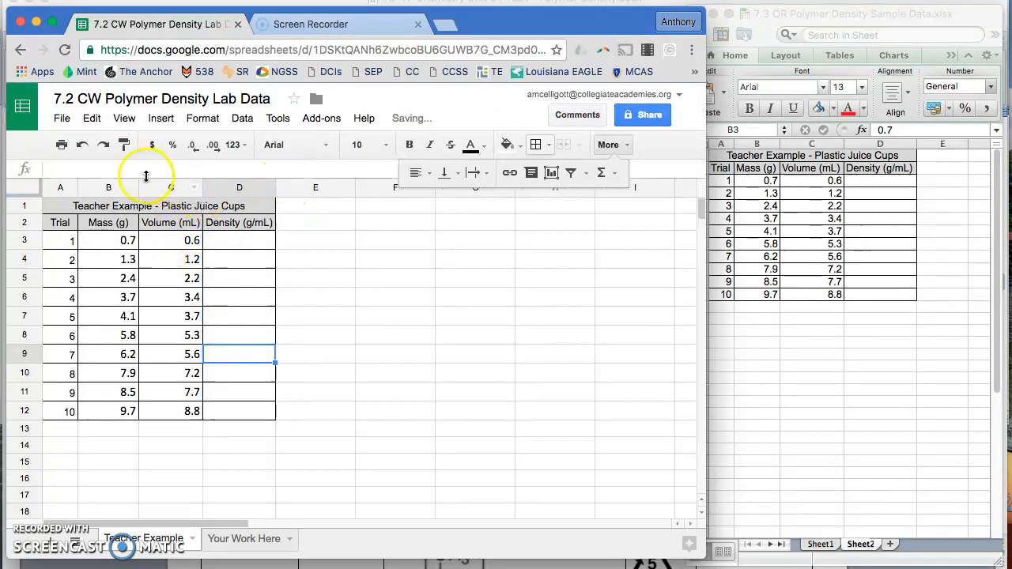
left_click_drag(139, 187, 124, 187)
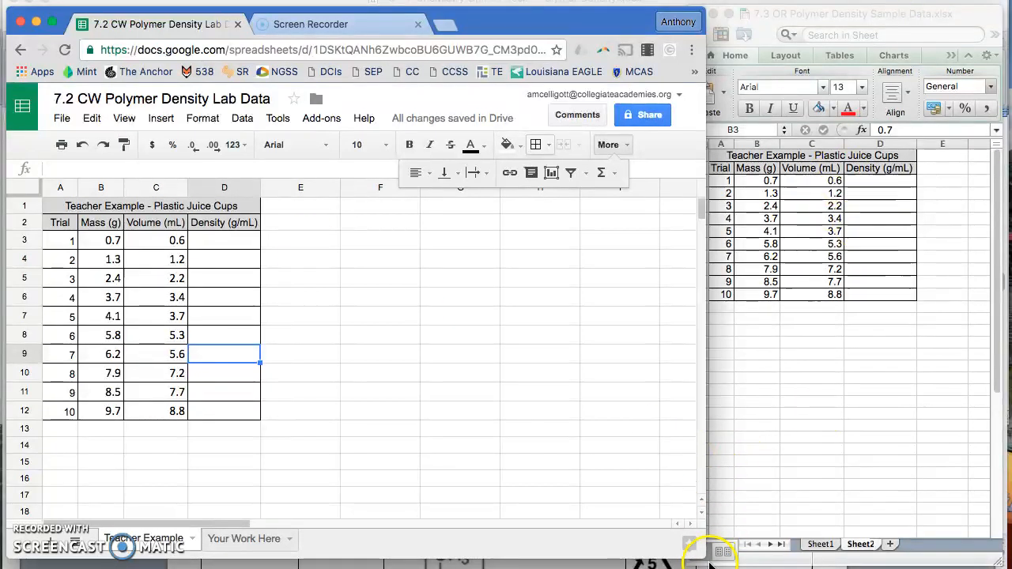
Enter the density formula =B3/C3 in cell D3
left_click_drag(701, 544, 997, 560)
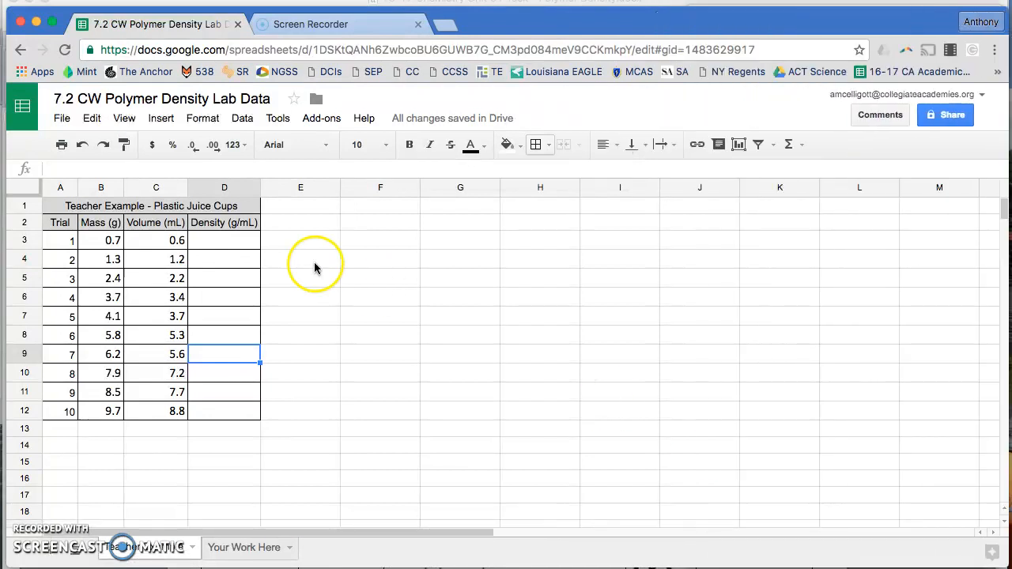
left_click(231, 244)
type("=")
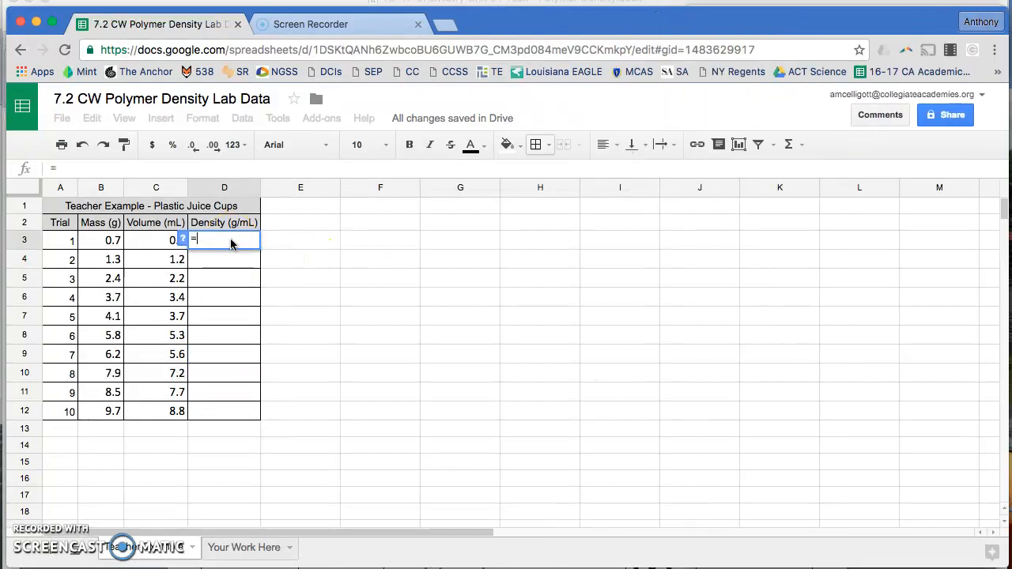
type("B3")
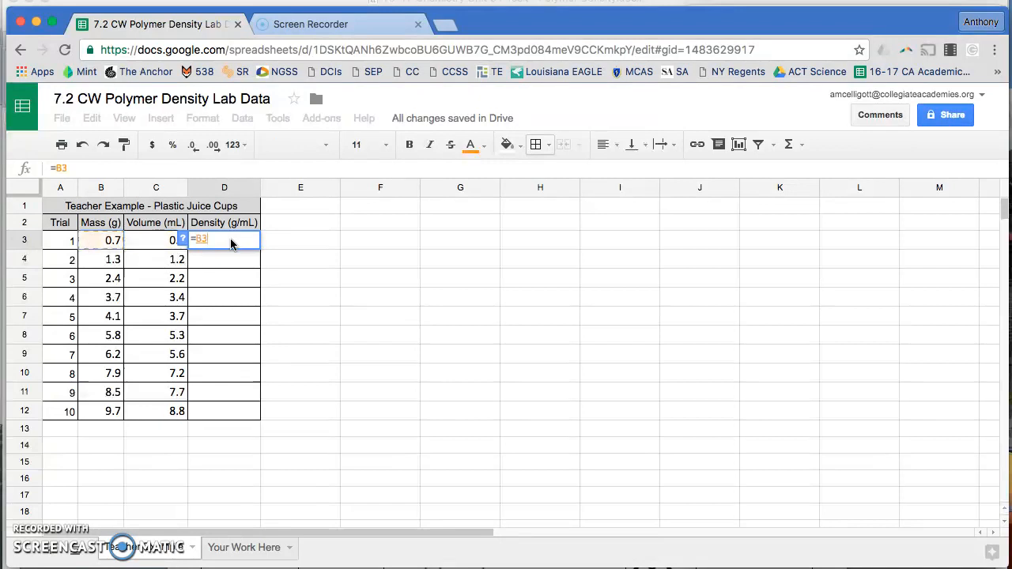
type("/C3")
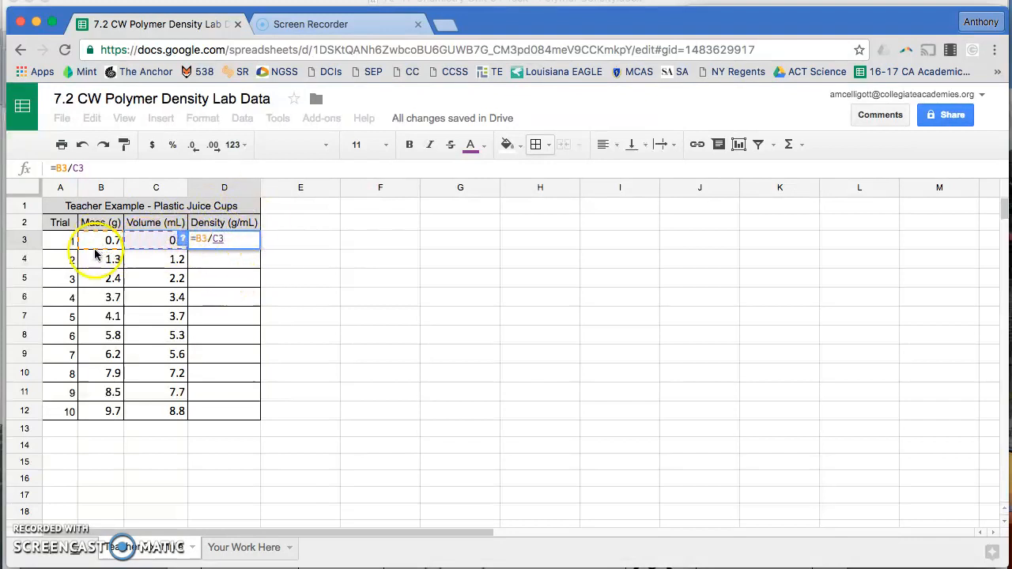
key("Return")
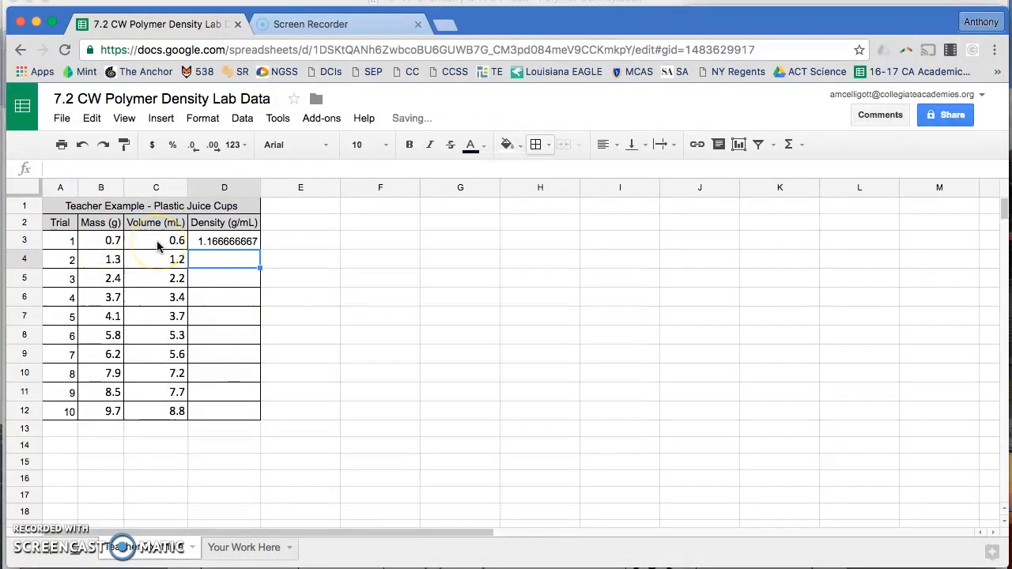
Fill the density formula down from D3 through D12
left_click(232, 244)
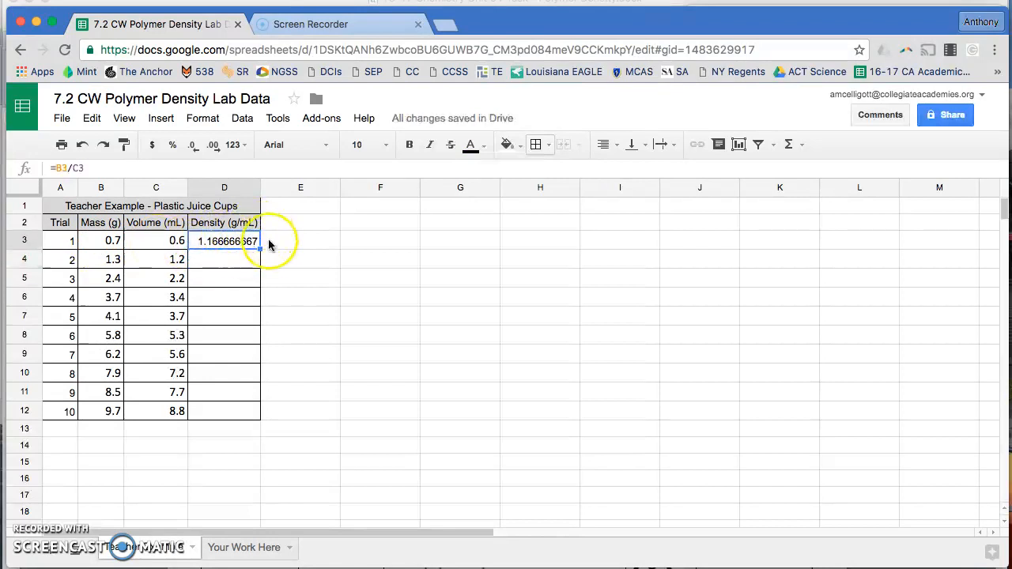
left_click_drag(259, 249, 249, 411)
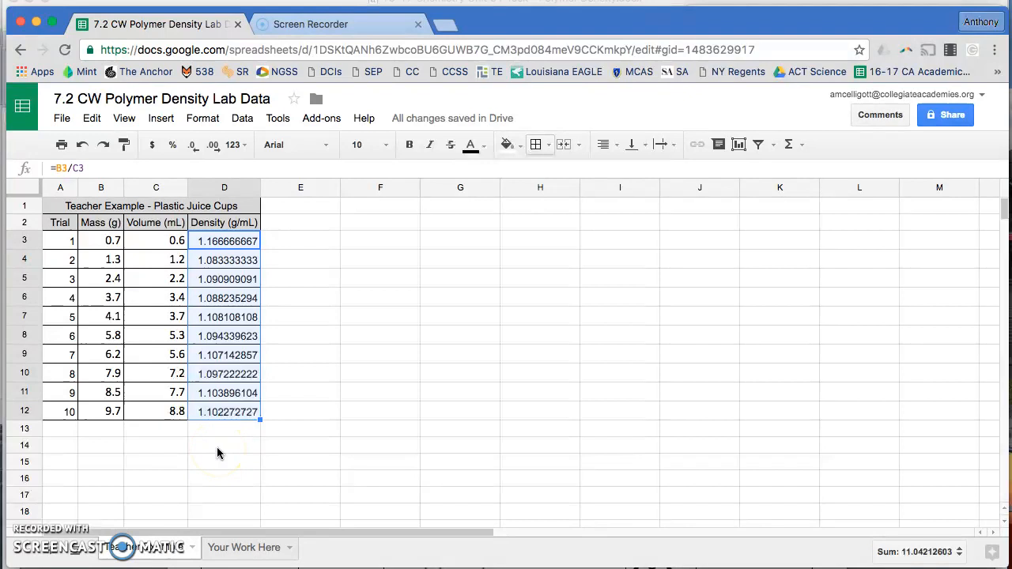
left_click(167, 431)
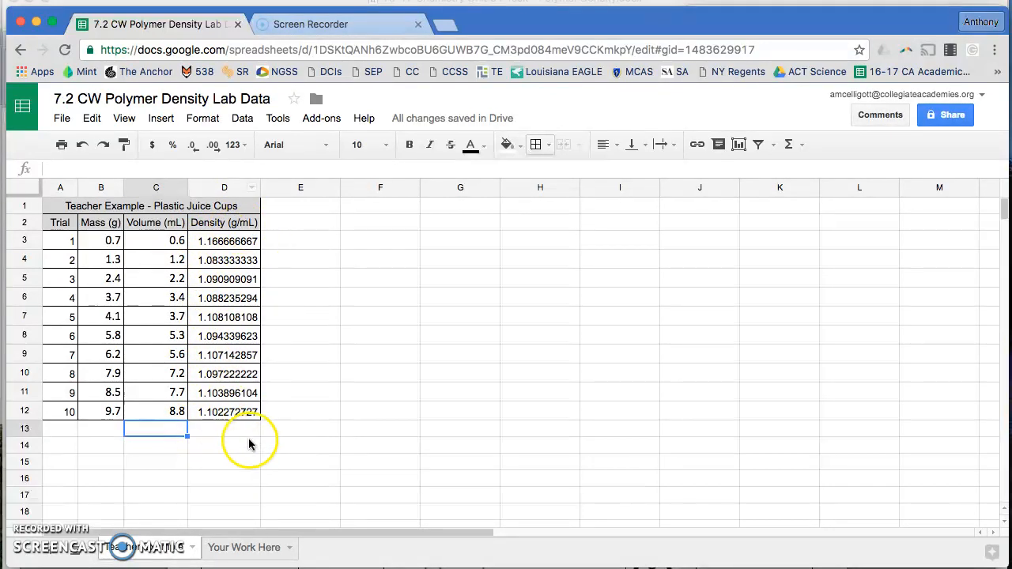
Label C13 "mean" and enter =average(D3:D12) in D13
left_click(147, 432)
type("mean")
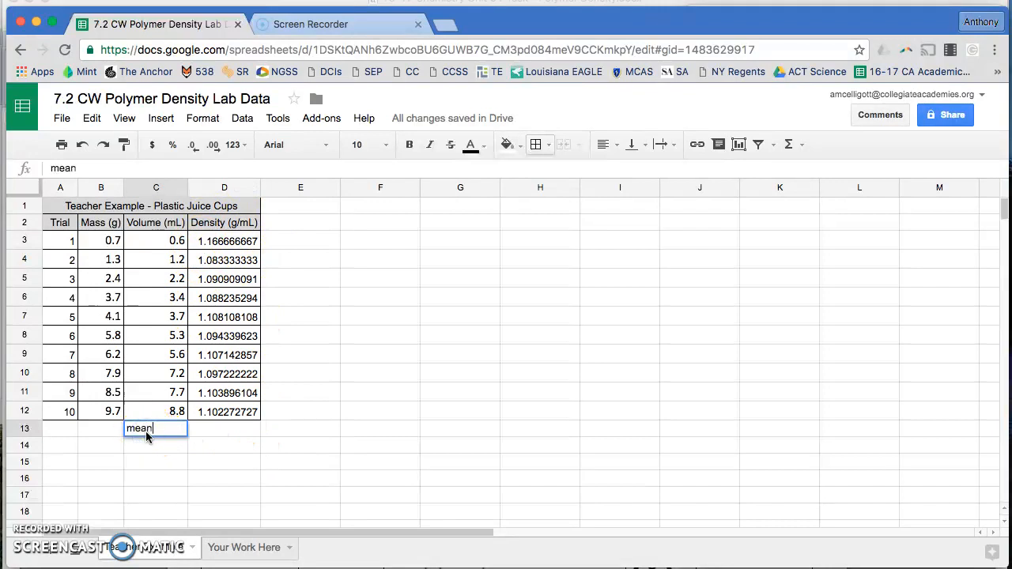
key("Tab")
type("=")
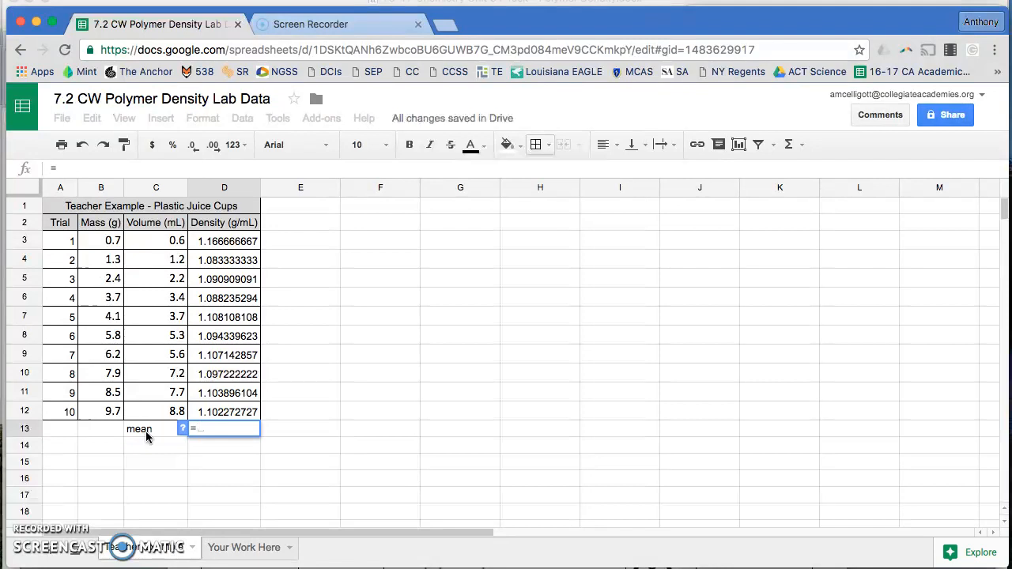
type("average")
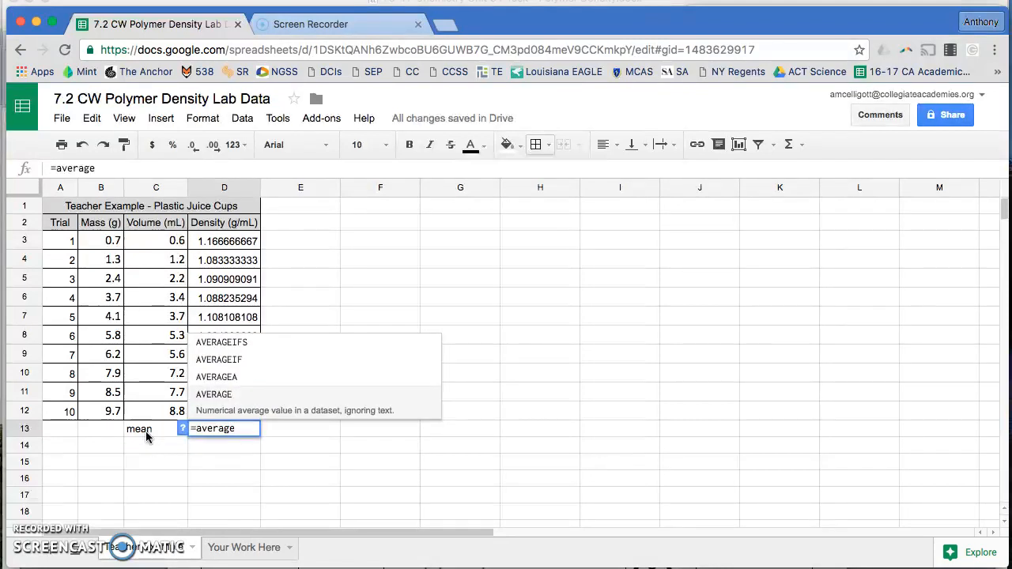
type("(")
left_click_drag(232, 246, 240, 414)
type(")")
key("Return")
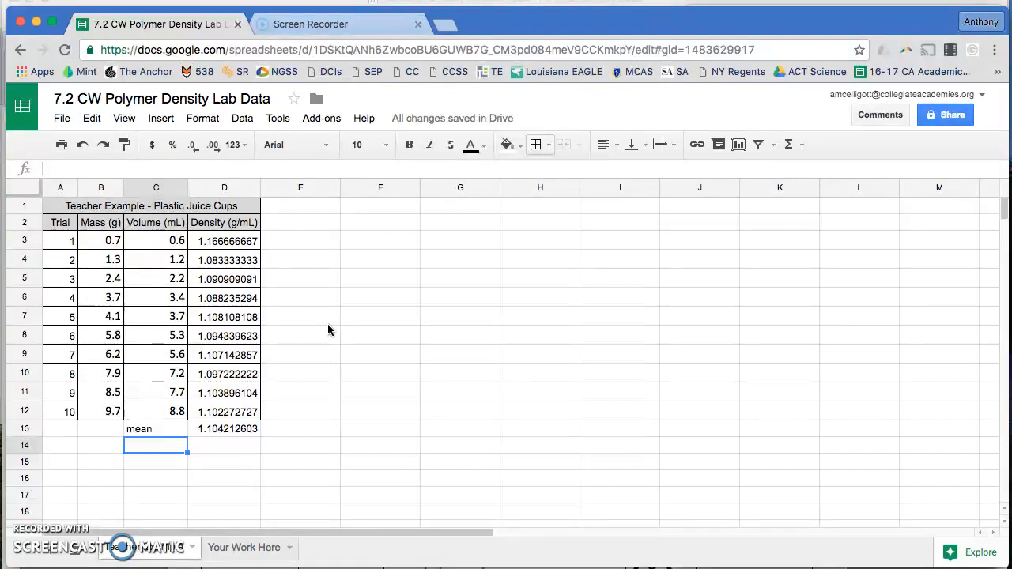
Label C14 "standard deviation" and widen column C to fit it
type("standard deviation")
left_click(279, 488)
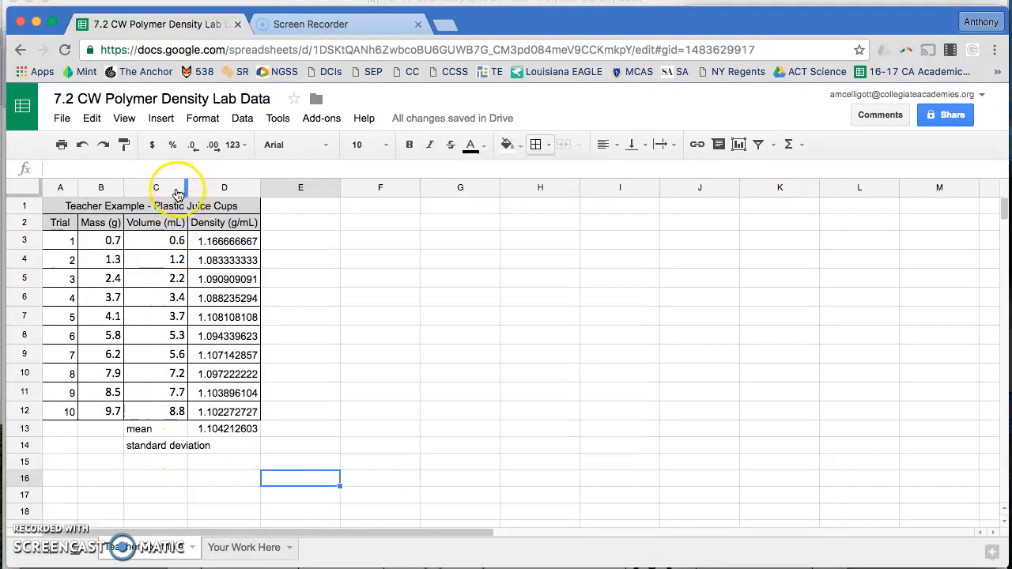
left_click_drag(187, 187, 212, 187)
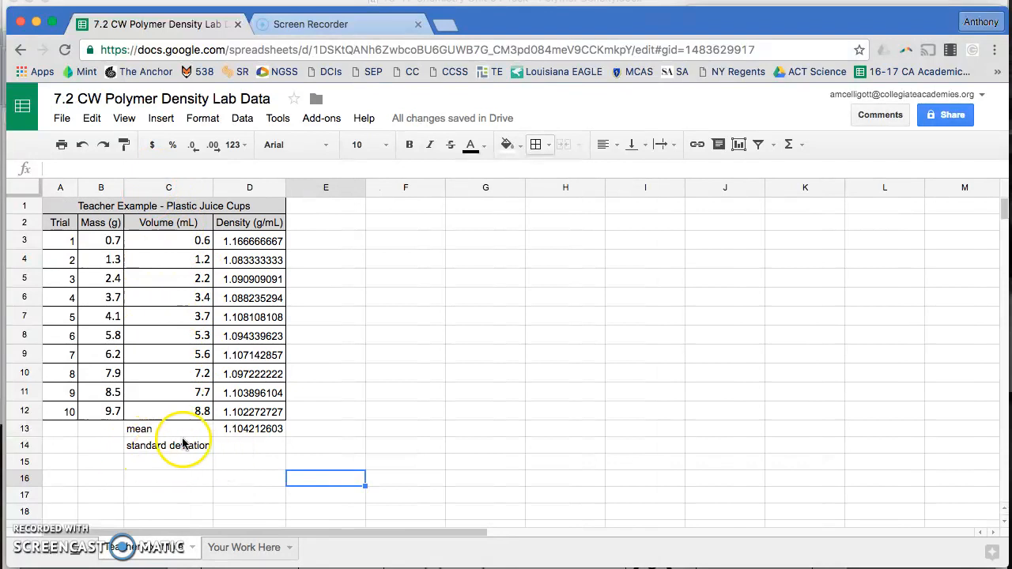
Enter =stdev(D3:D12) in D14 to compute the density standard deviation
left_click(227, 450)
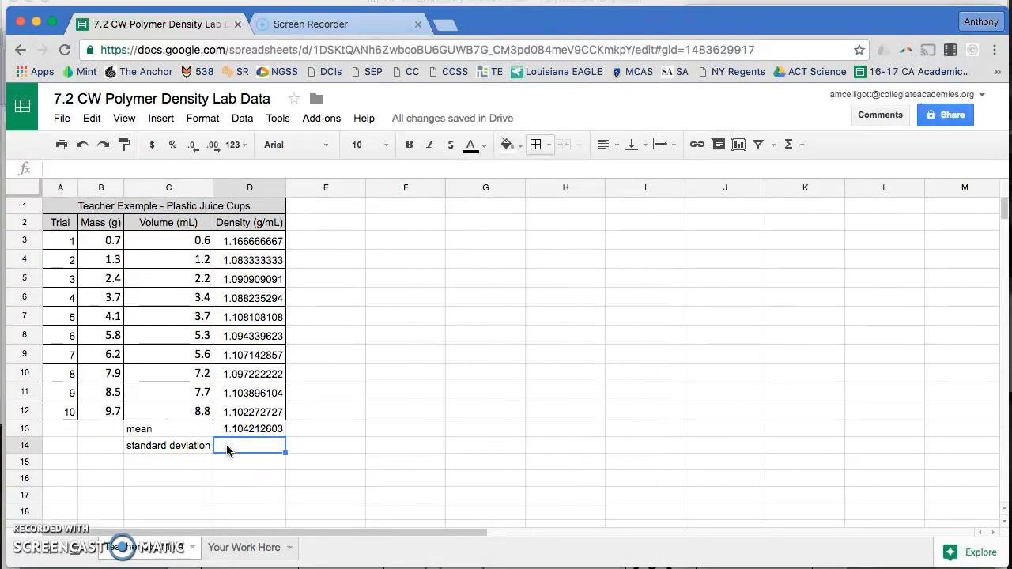
type("=stdev")
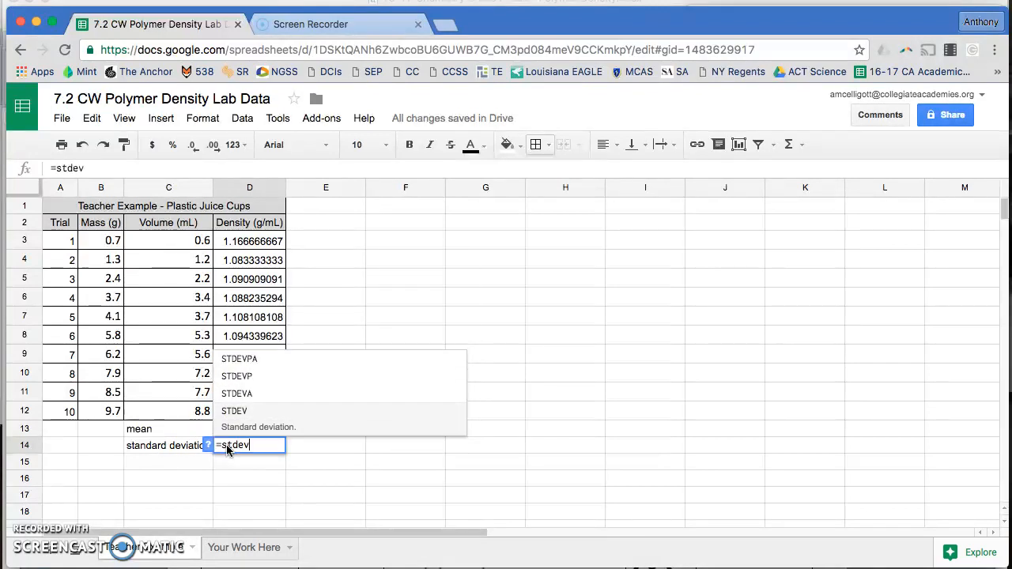
type("(")
left_click_drag(250, 241, 250, 260)
left_click_drag(242, 366, 242, 417)
type(")")
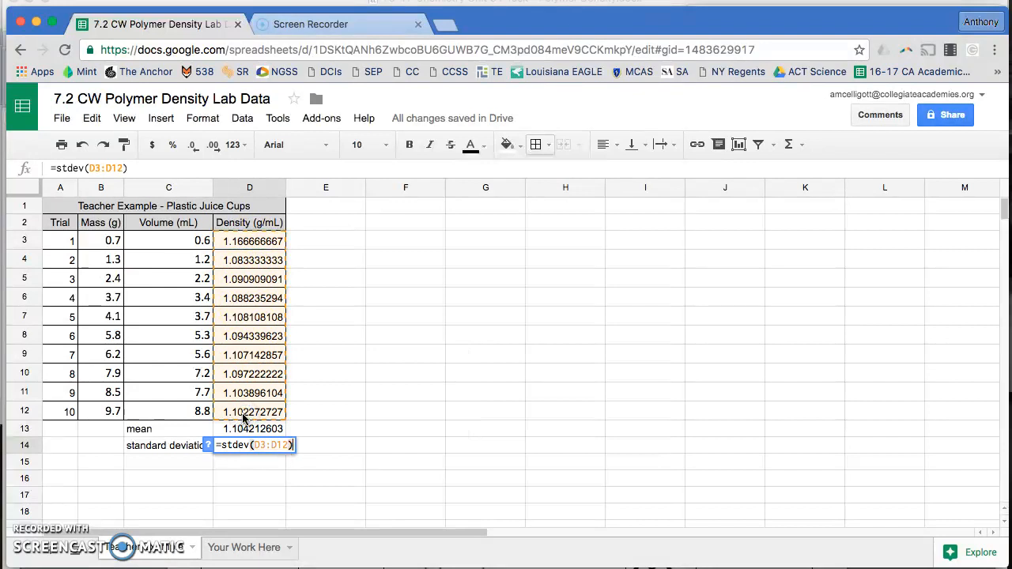
key("Return")
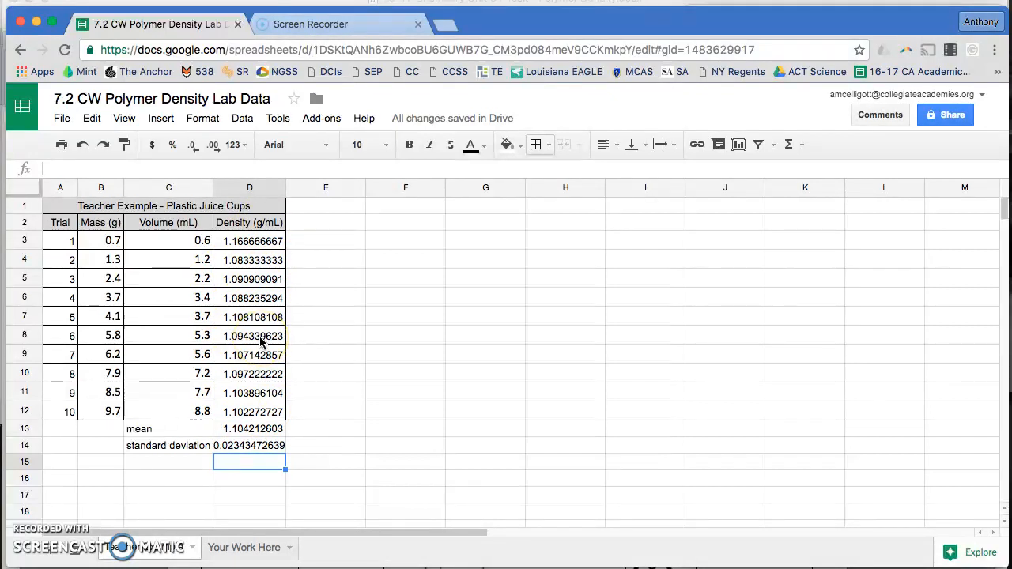
key("Left")
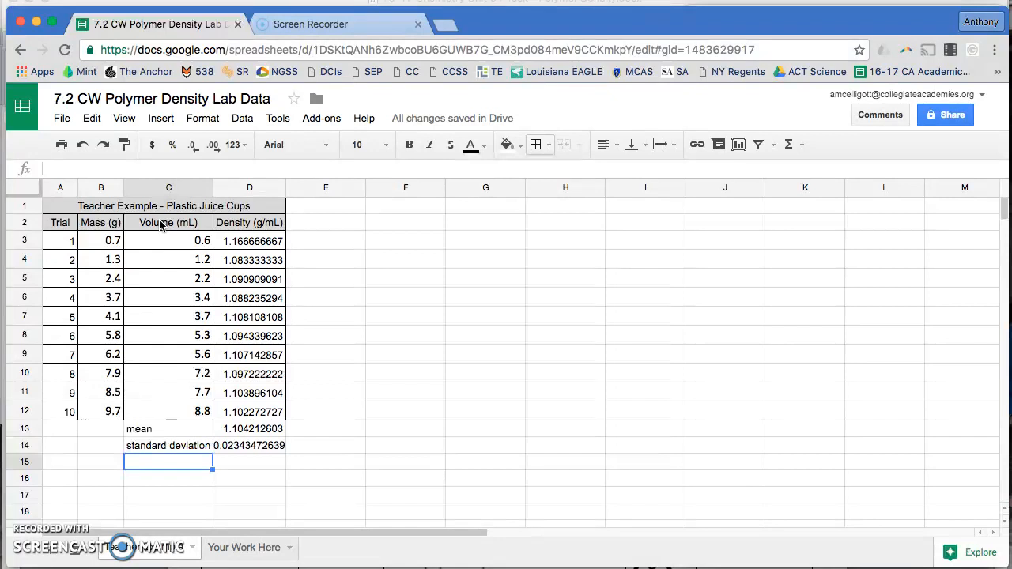
Insert a scatter chart of the volume and mass data from B2:C12
left_click_drag(162, 225, 163, 410)
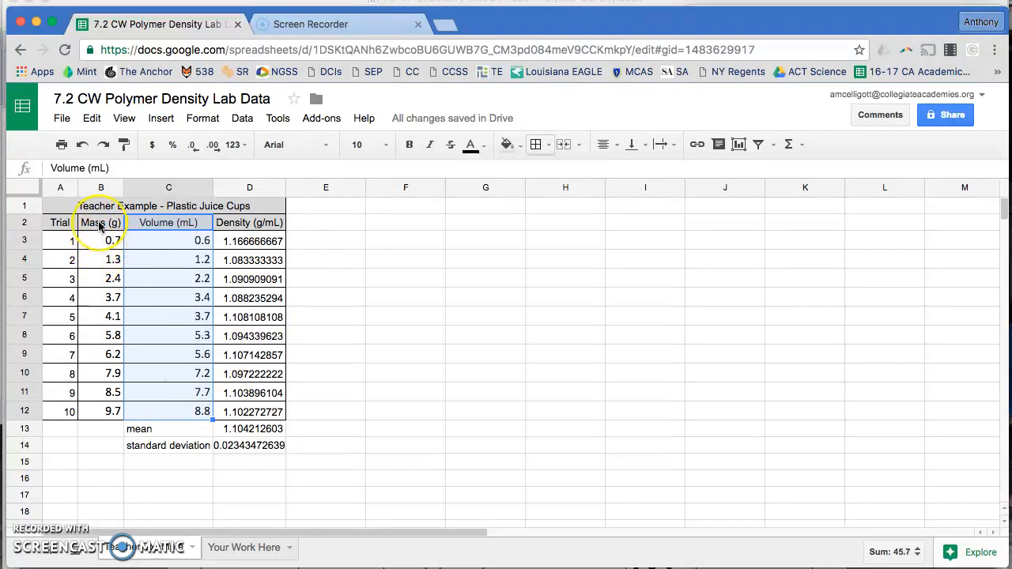
left_click_drag(100, 227, 111, 411)
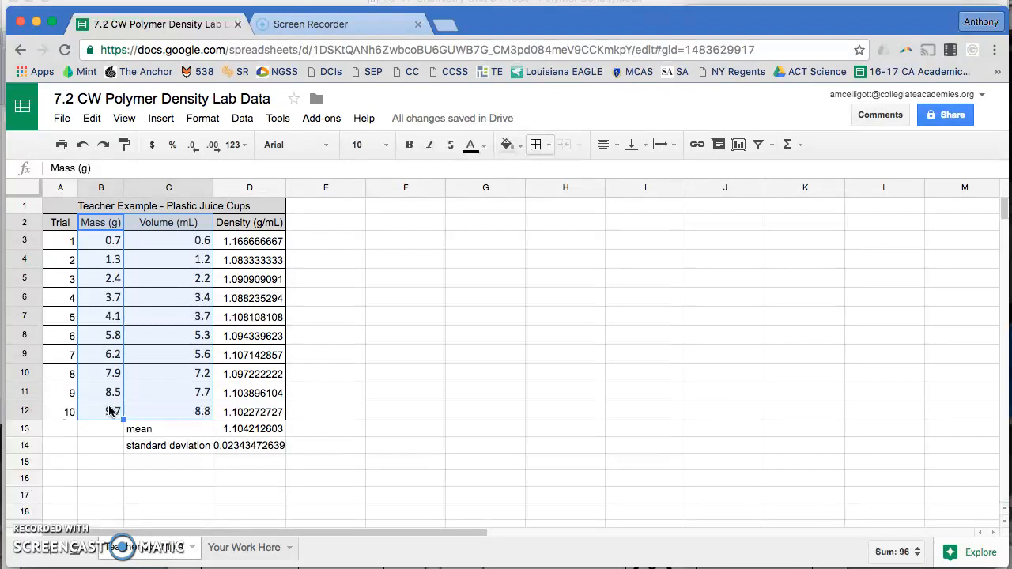
left_click(735, 144)
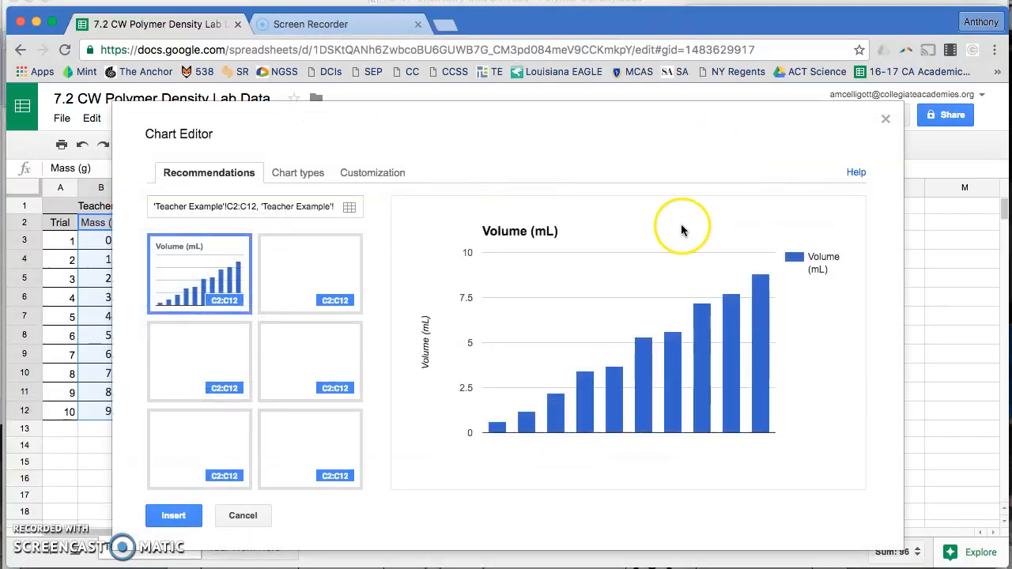
left_click(291, 172)
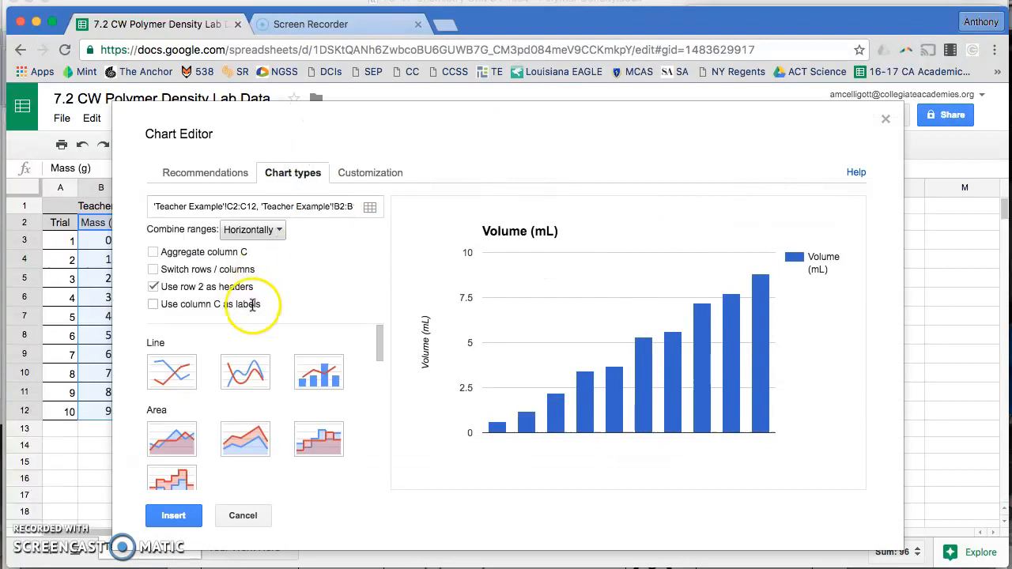
scroll(241, 355, "down", 5)
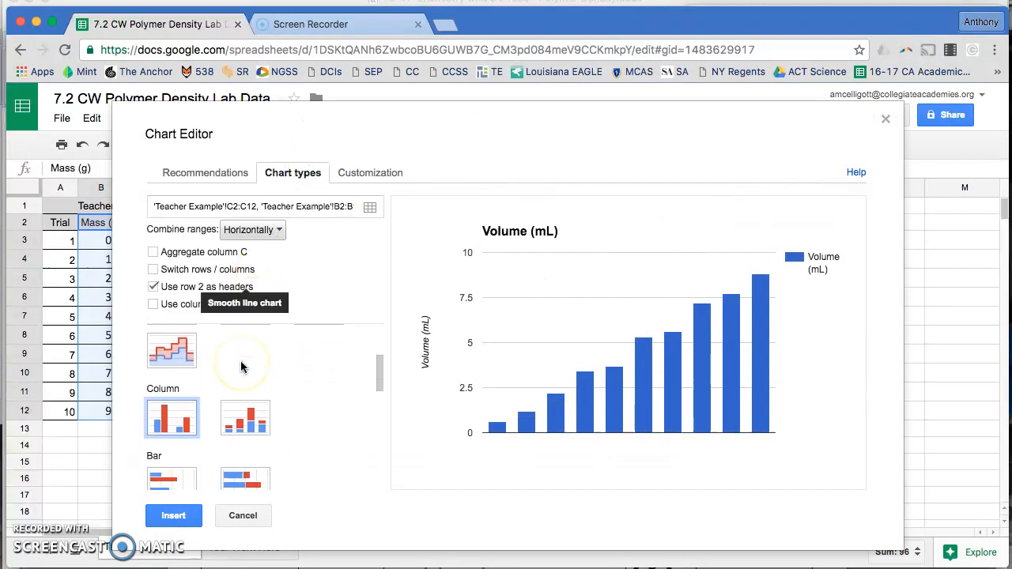
scroll(241, 366, "down", 3)
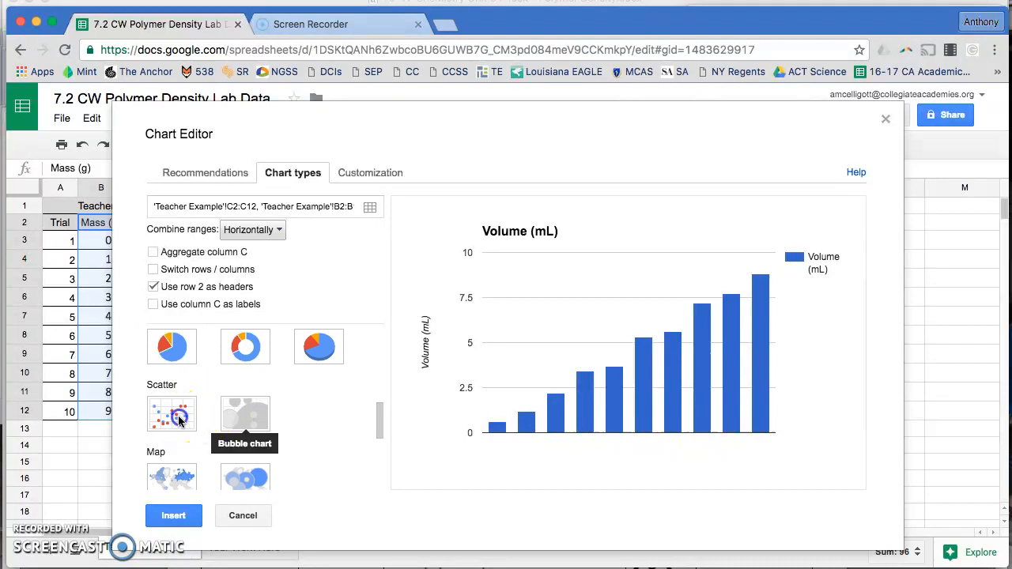
left_click(177, 417)
left_click(173, 516)
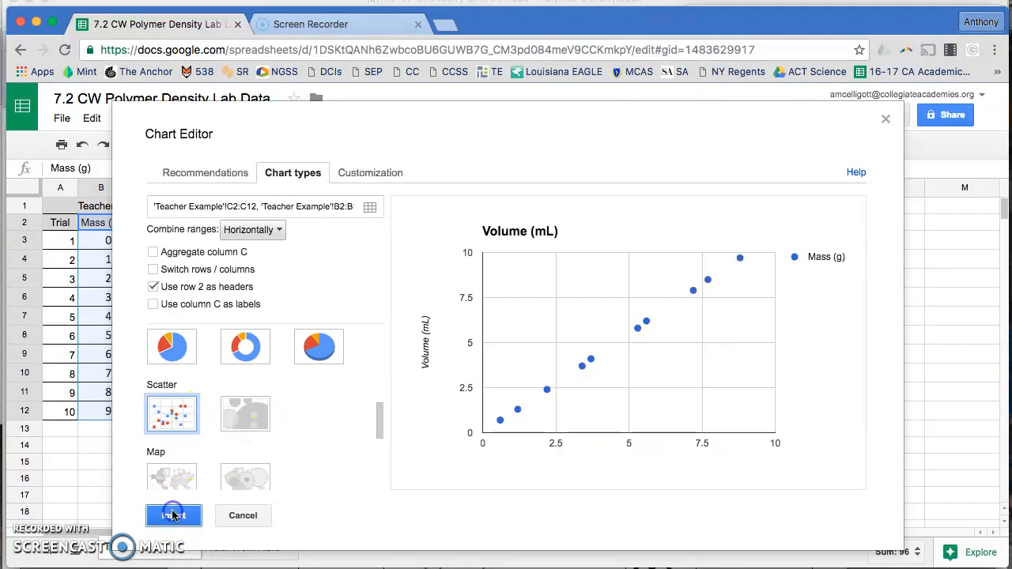
Place the chart beside the data table and retitle it Plastic Juice Cup Density in the chart editor
left_click_drag(362, 271, 590, 249)
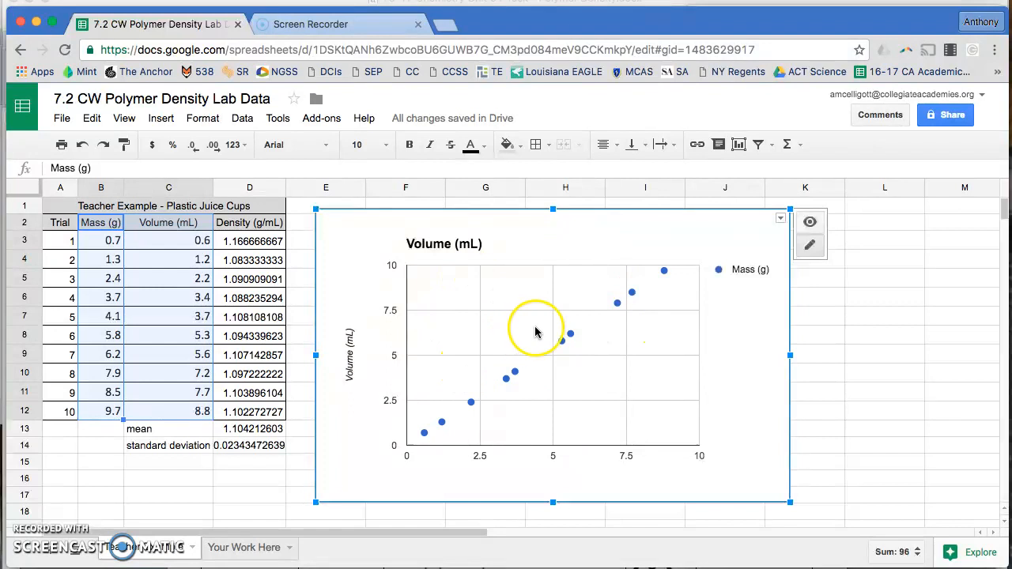
left_click(780, 219)
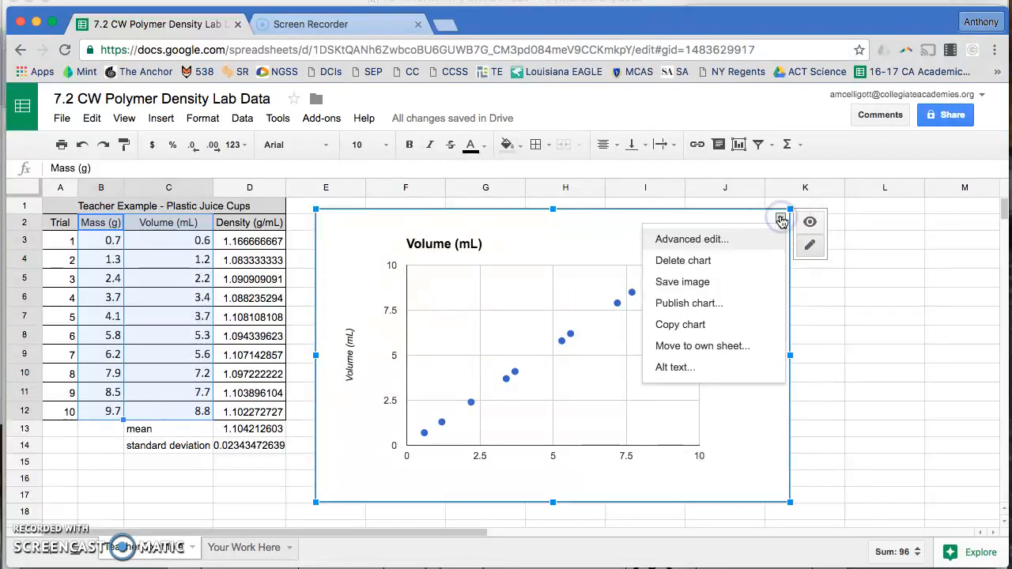
left_click(728, 238)
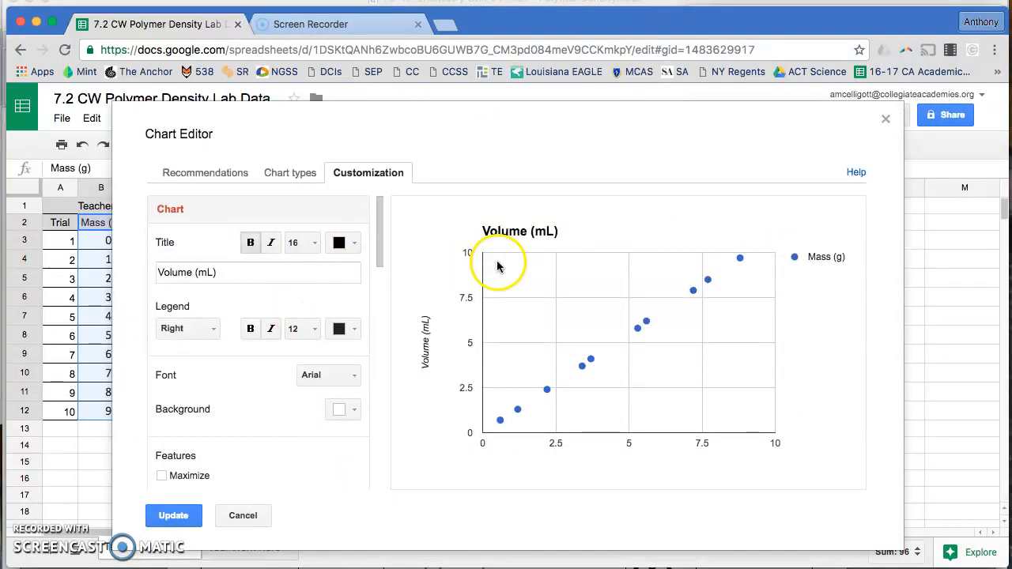
double_click(185, 273)
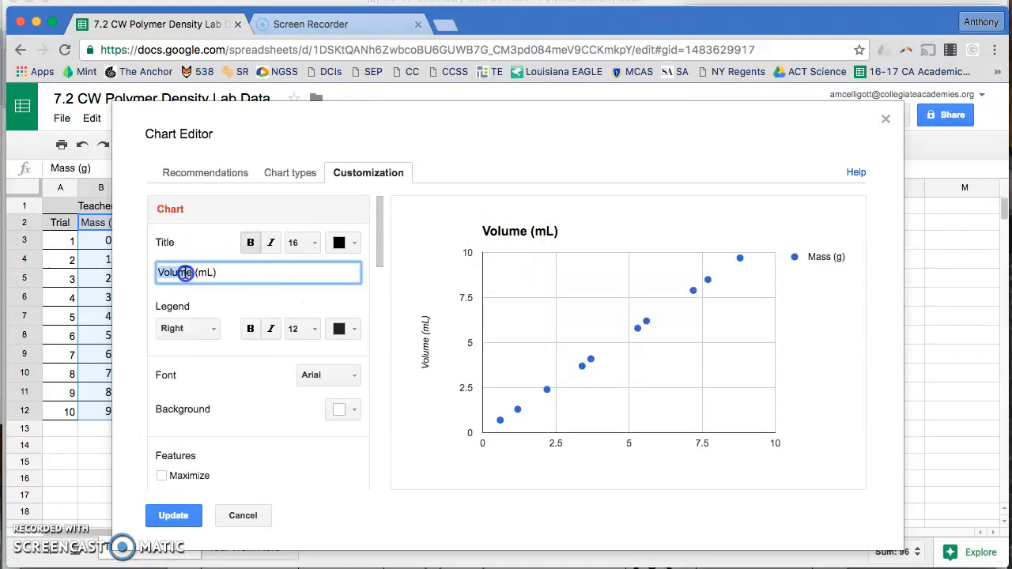
triple_click(185, 273)
type("Plastic")
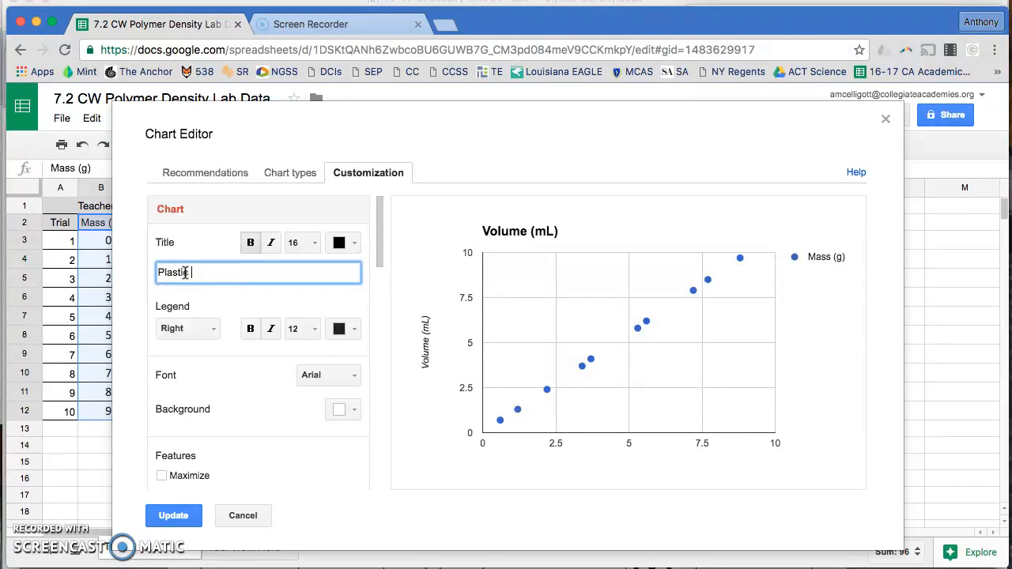
type(" Juice Cup Density")
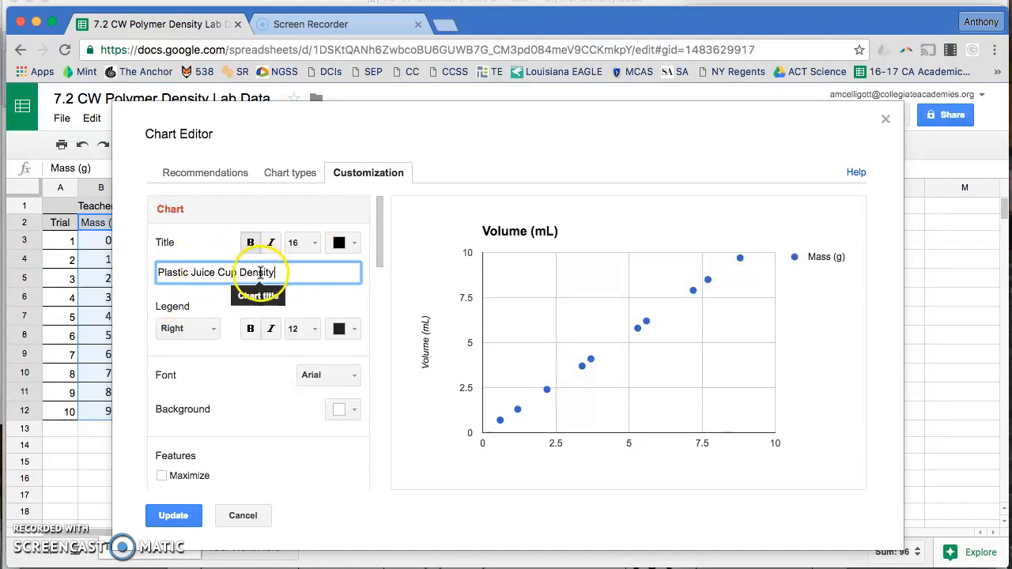
left_click(196, 347)
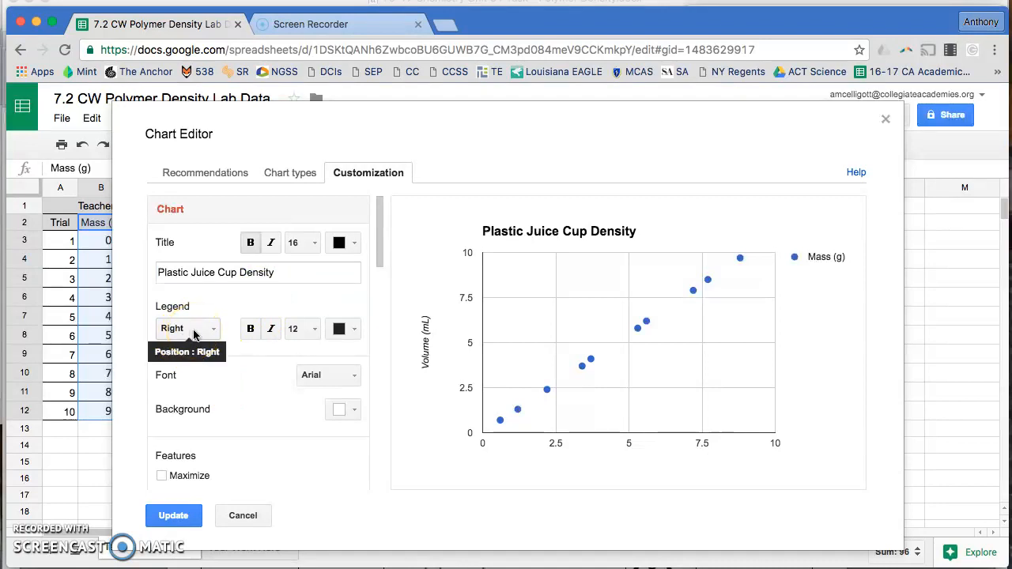
Set the horizontal axis title to Volume (mL)
scroll(202, 331, "down", 5)
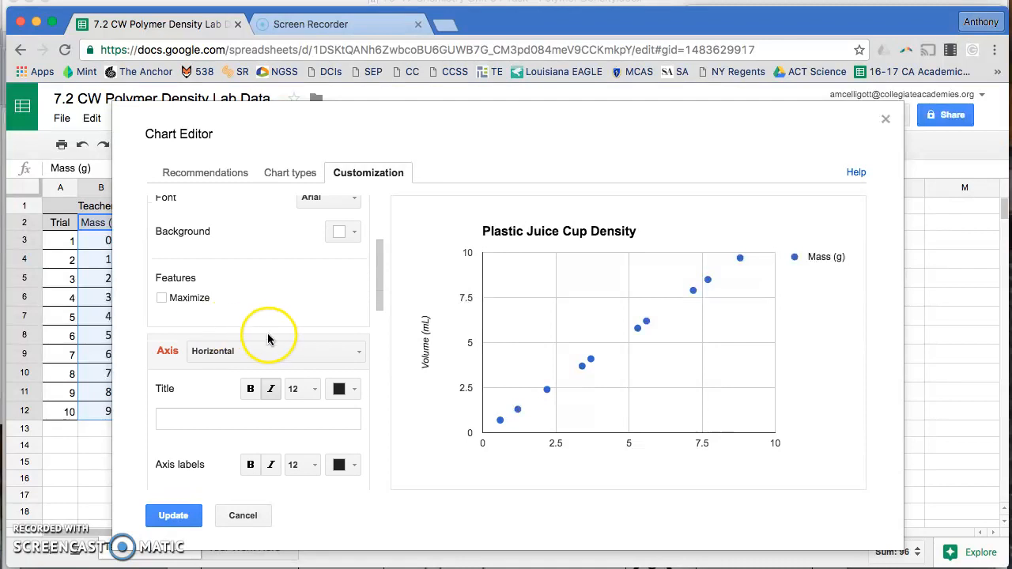
scroll(197, 352, "down", 1)
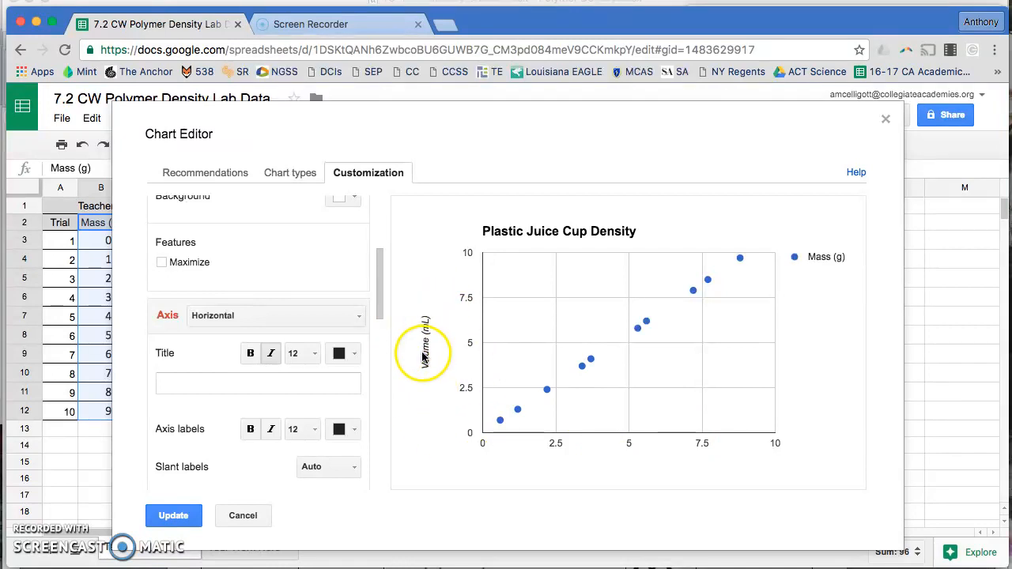
mouse_move(740, 261)
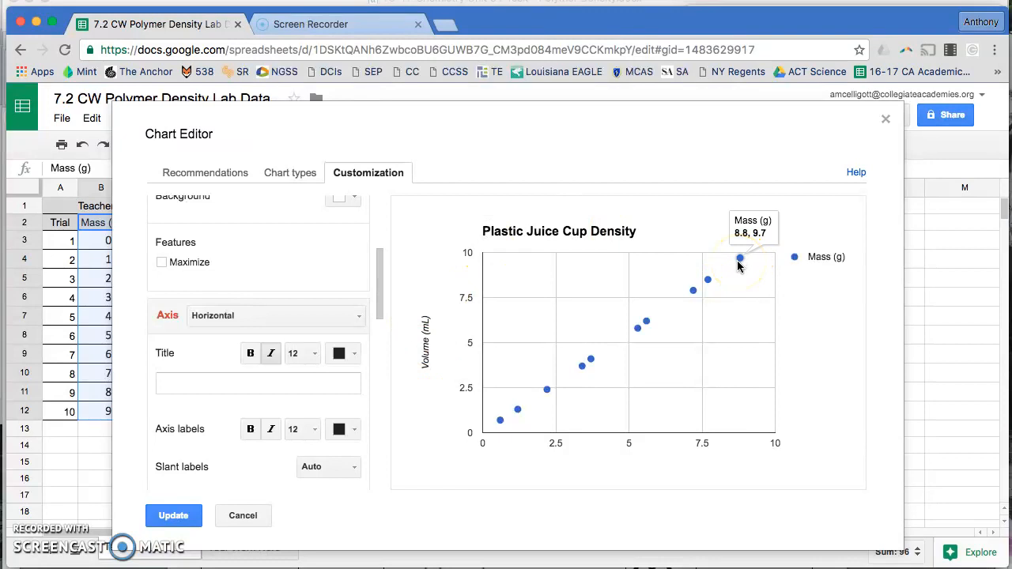
left_click_drag(422, 118, 496, 116)
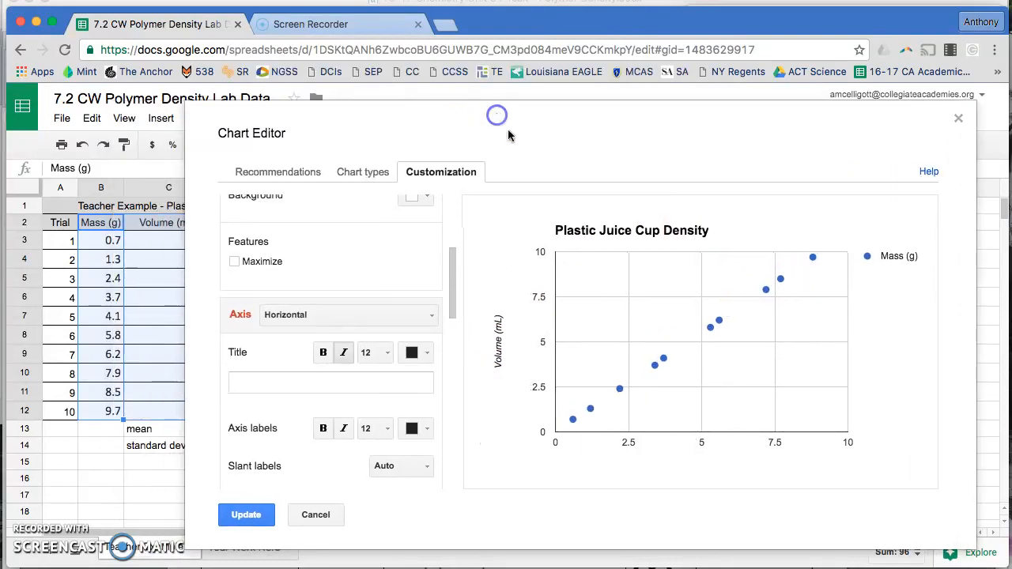
mouse_move(813, 261)
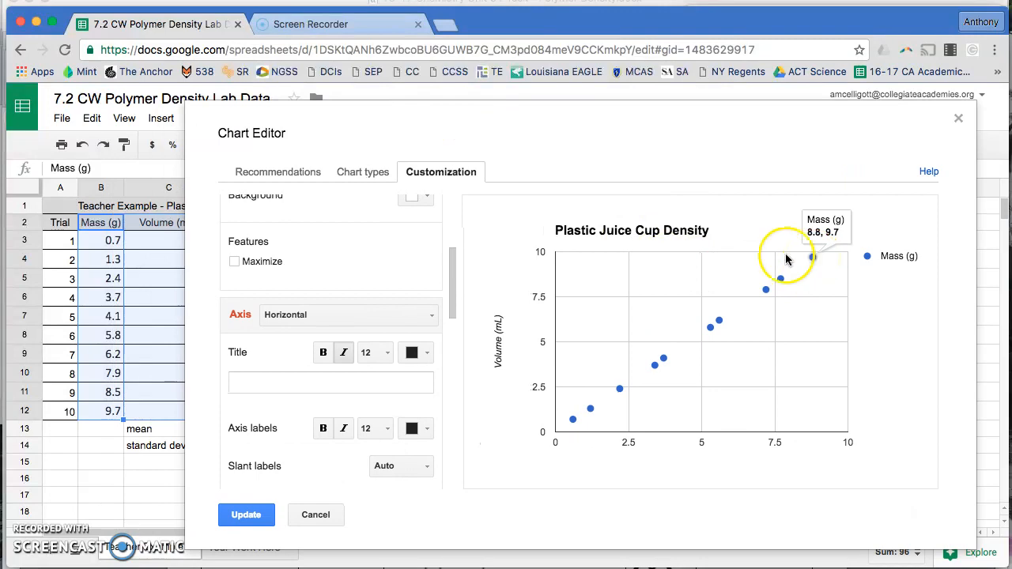
left_click_drag(565, 142, 596, 142)
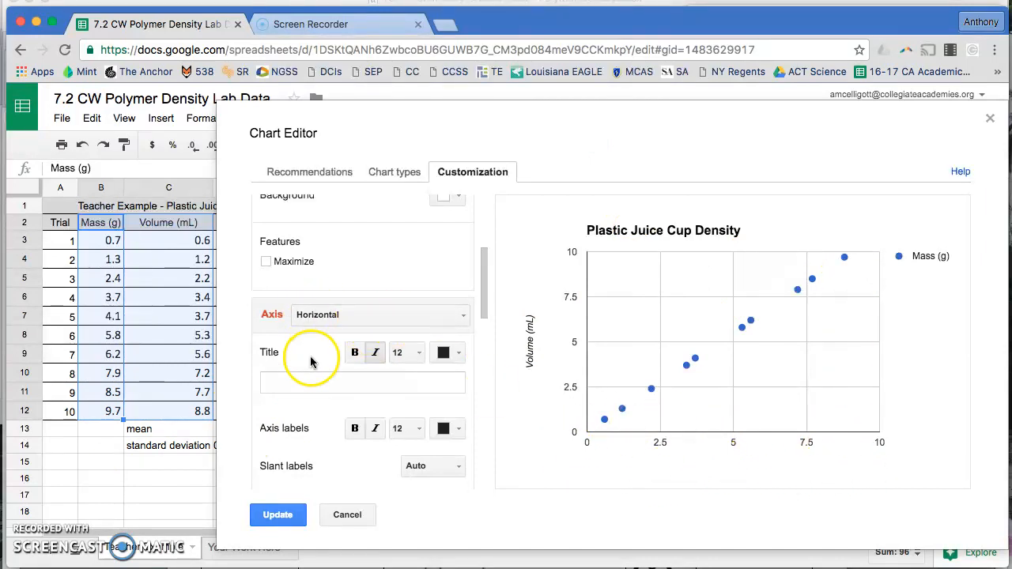
left_click(298, 383)
type("Volu")
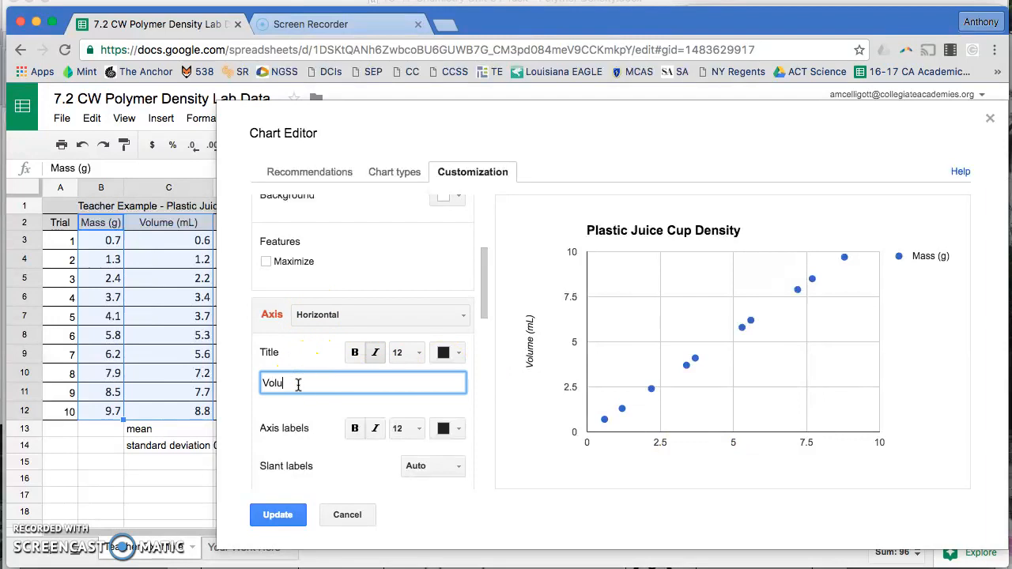
type("me (mL)")
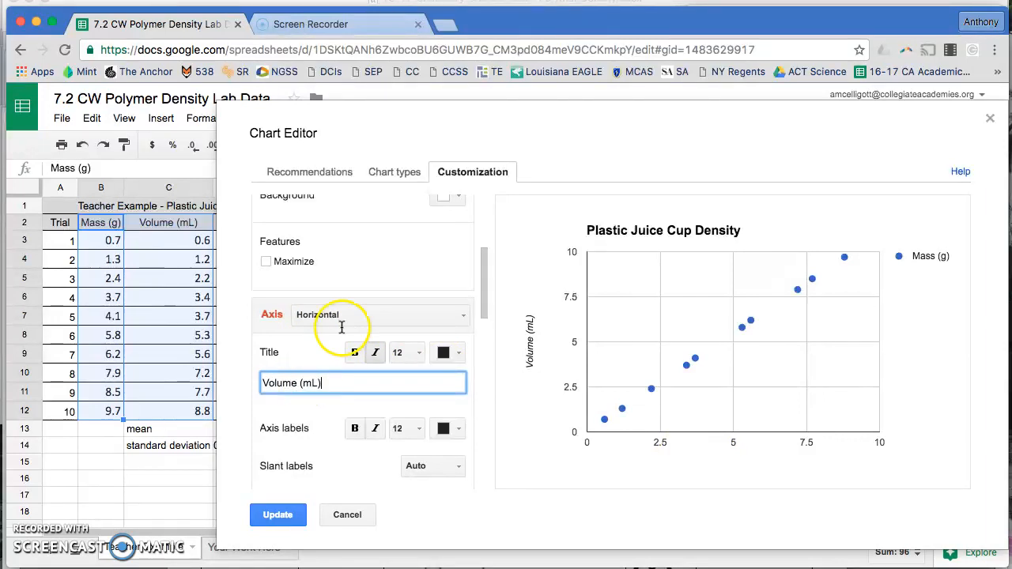
left_click(285, 340)
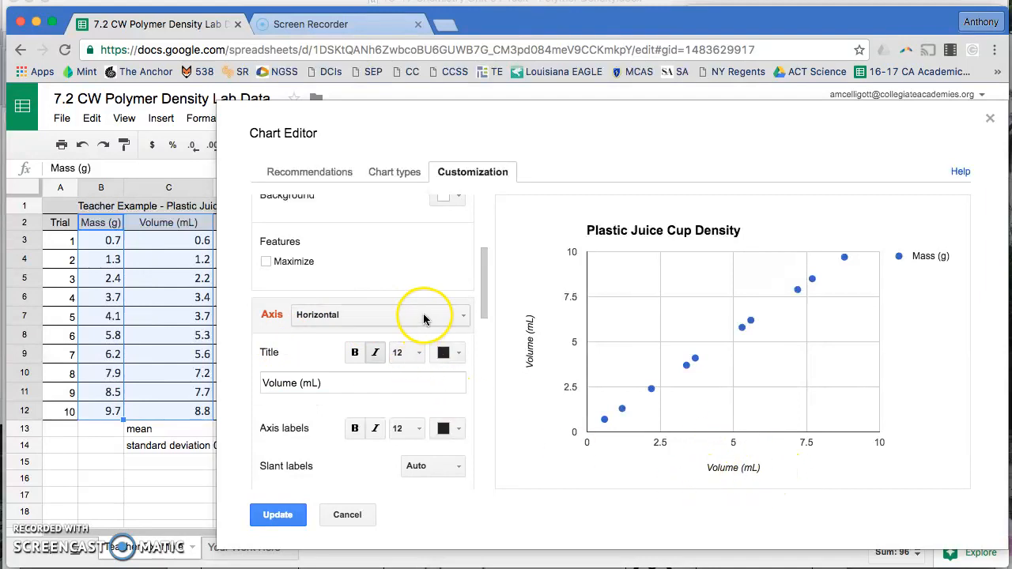
Set the left vertical axis title to Mass (g)
left_click(395, 314)
left_click(344, 363)
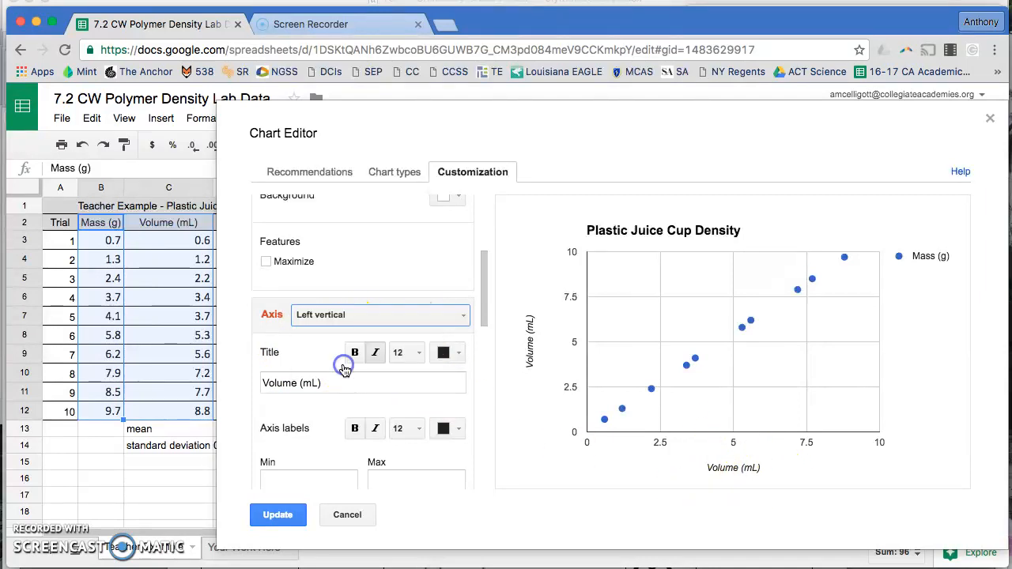
double_click(286, 382)
triple_click(317, 383)
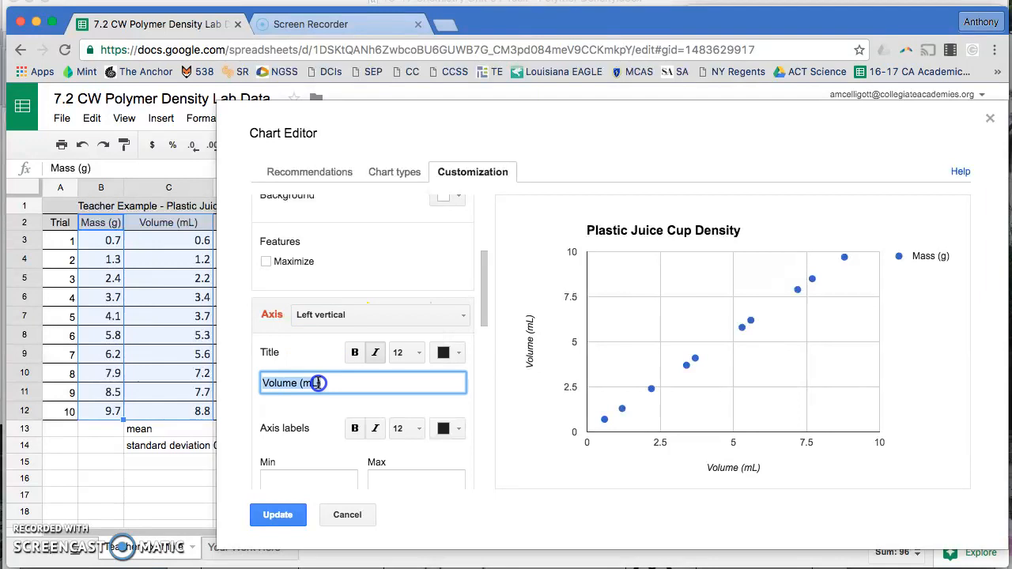
type("Mass (")
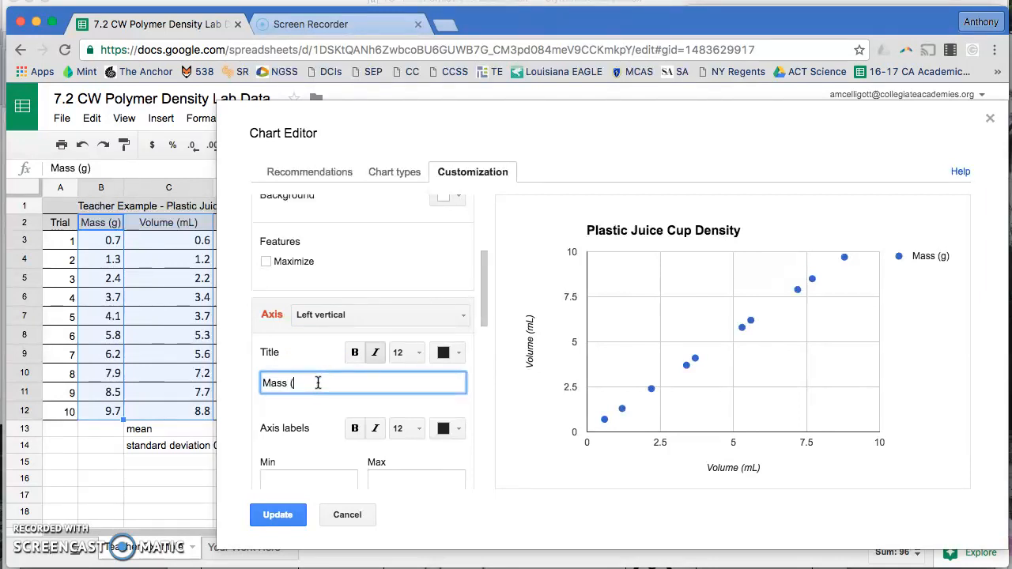
type("g)")
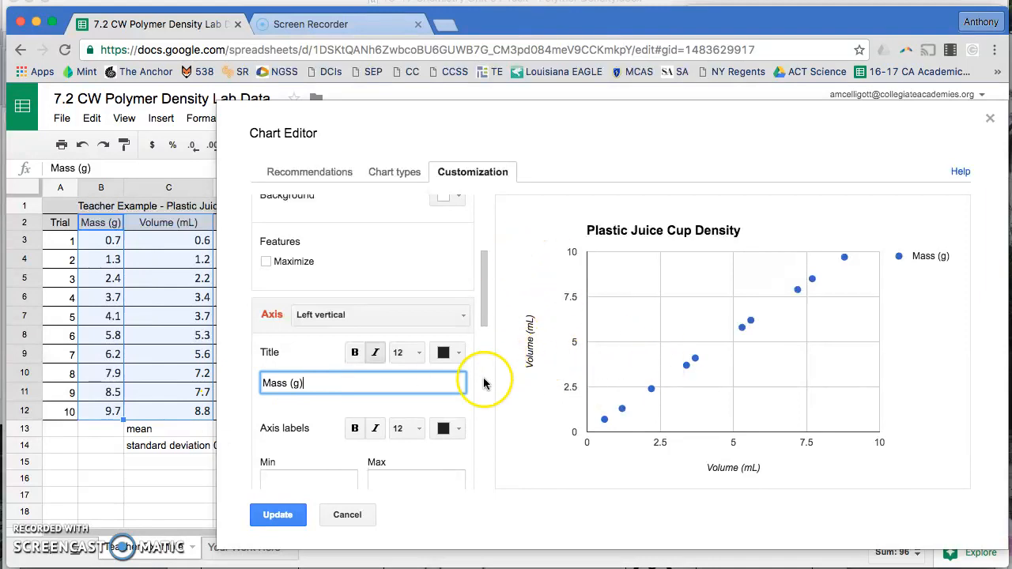
left_click(468, 400)
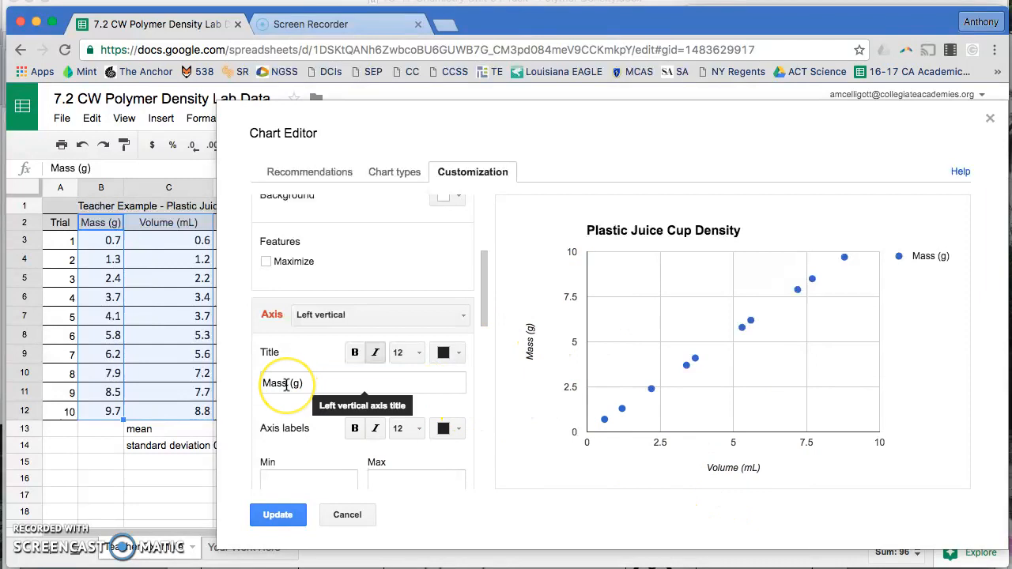
Set the vertical axis major gridlines count to 10
scroll(286, 385, "down", 4)
scroll(286, 385, "down", 1)
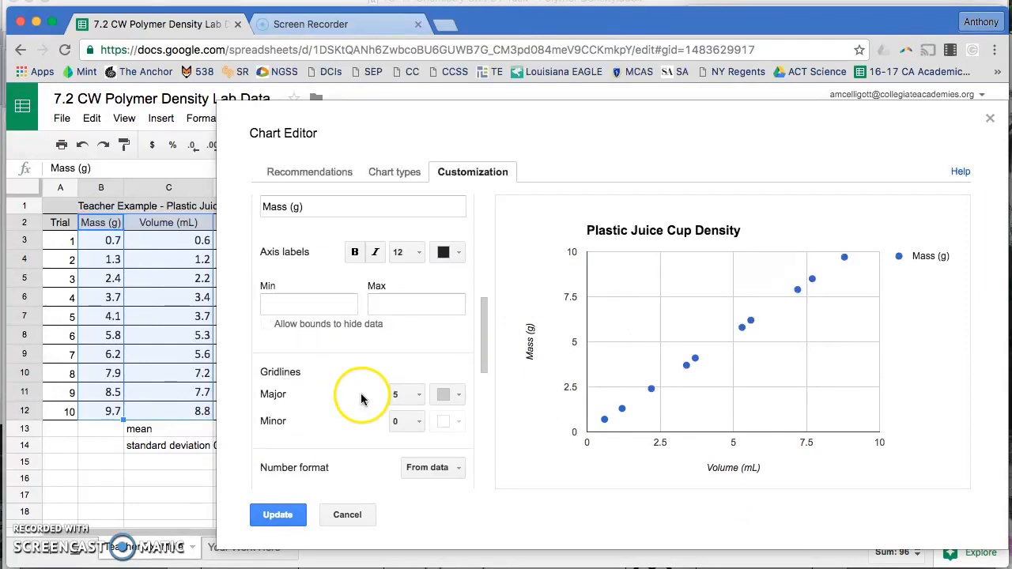
left_click(409, 396)
left_click(431, 370)
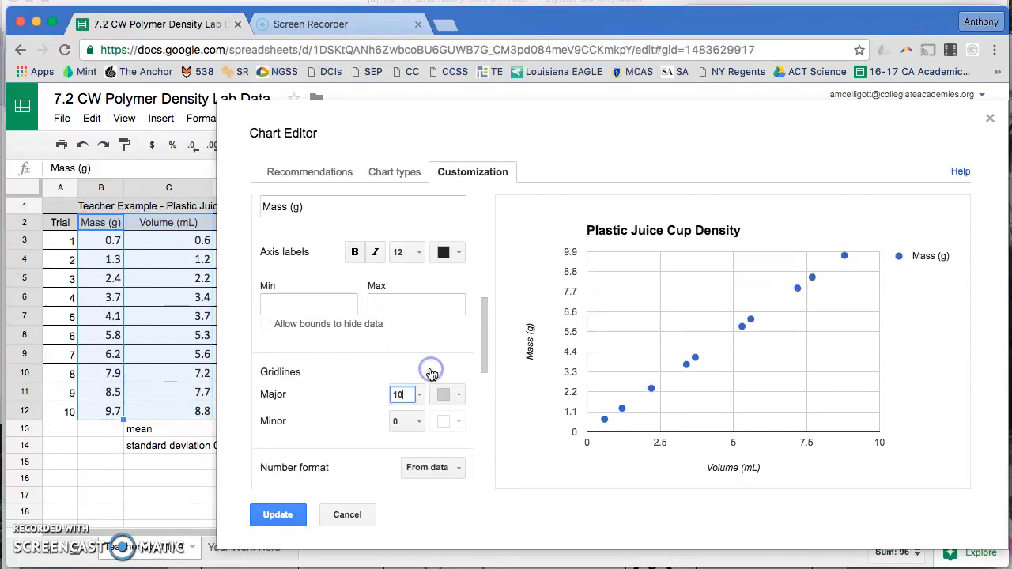
Switch to the horizontal axis and set its major gridlines count to 10
scroll(332, 308, "up", 3)
left_click(344, 265)
left_click(350, 283)
scroll(327, 343, "down", 1)
scroll(326, 344, "down", 5)
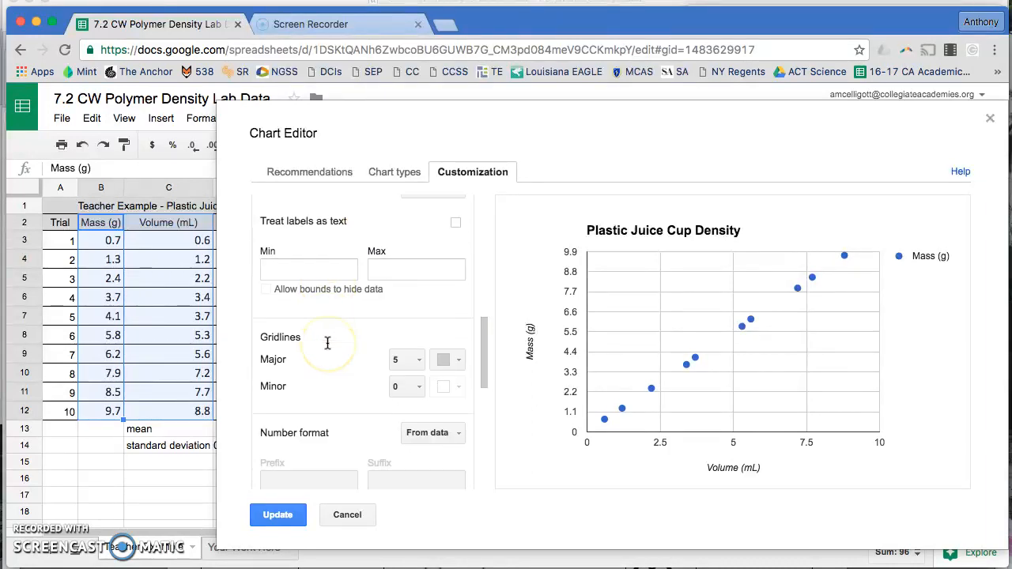
left_click(413, 345)
left_click(422, 326)
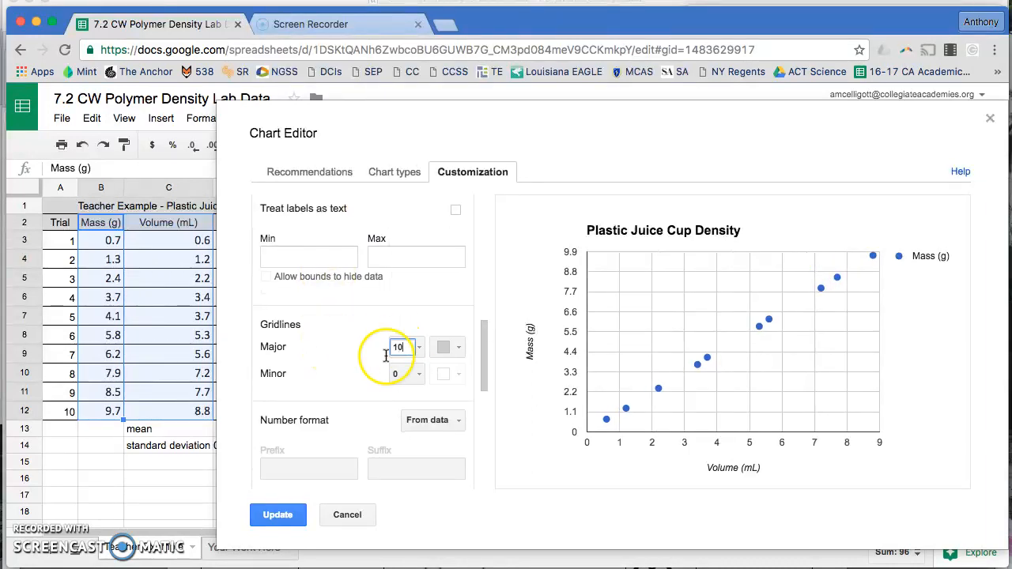
left_click(379, 374)
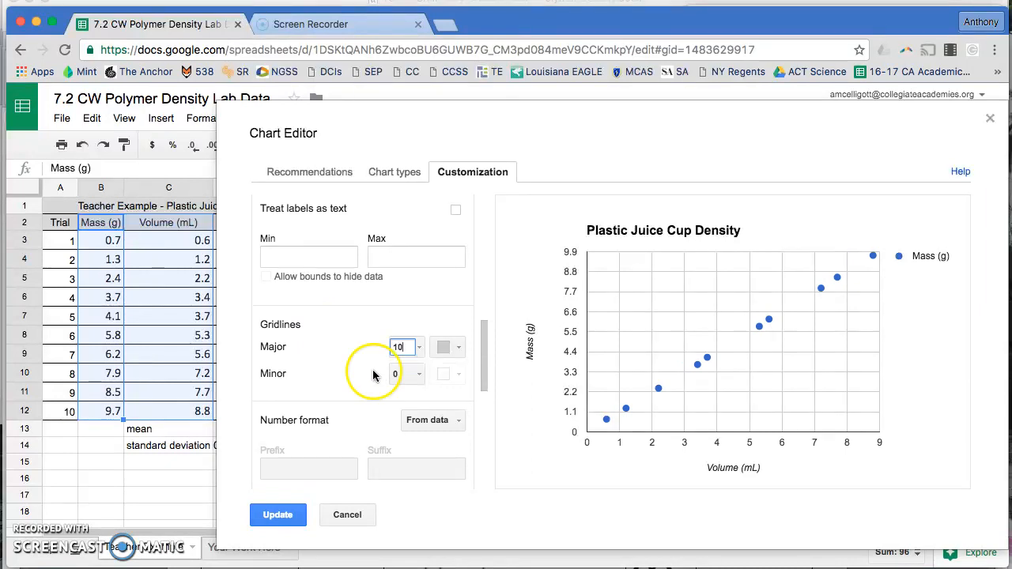
Add a linear trendline to the Mass (g) series
scroll(335, 387, "down", 5)
scroll(335, 387, "down", 4)
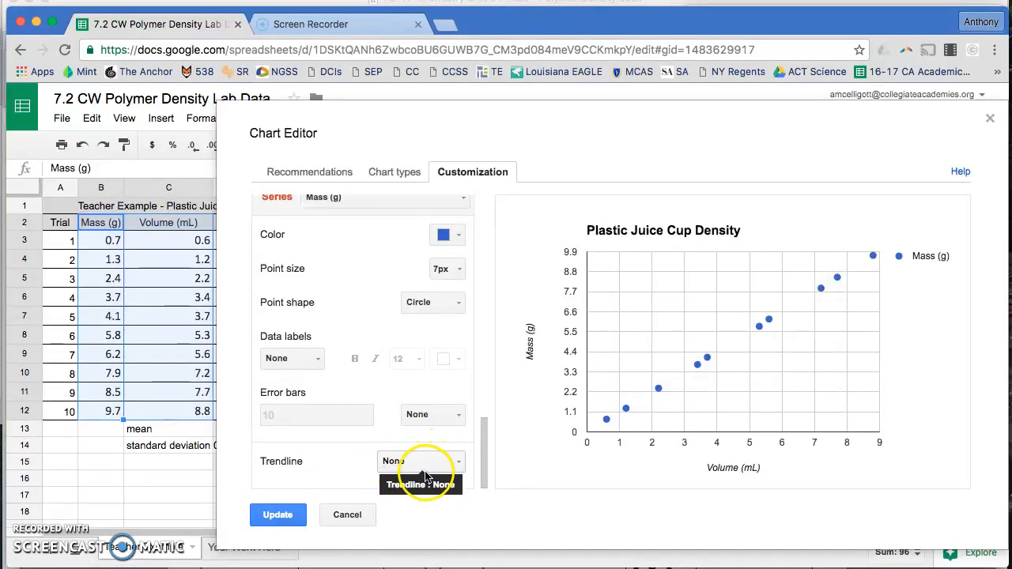
left_click(385, 467)
left_click(412, 512)
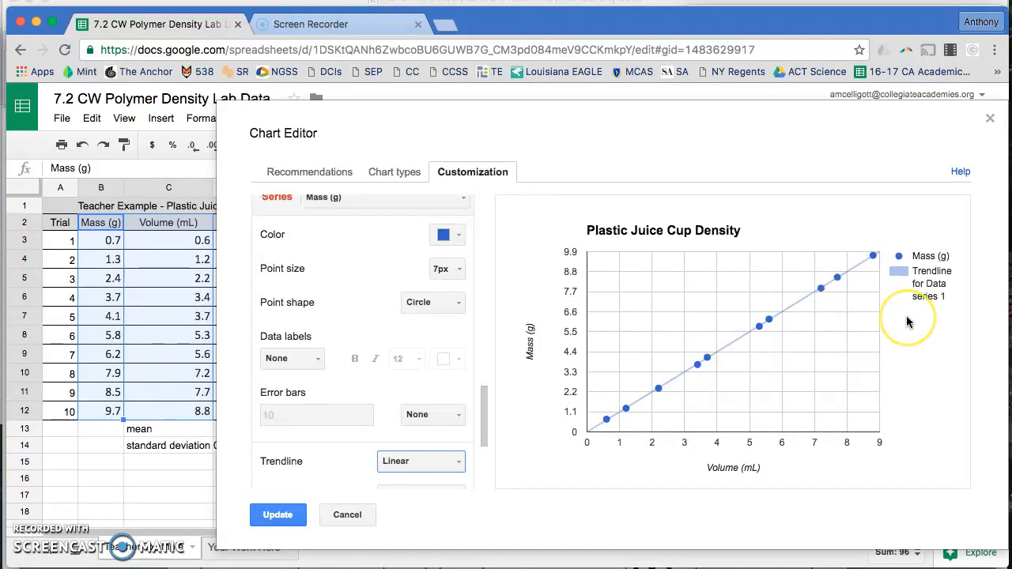
Label the trendline with its equation and show the R² value
mouse_move(837, 283)
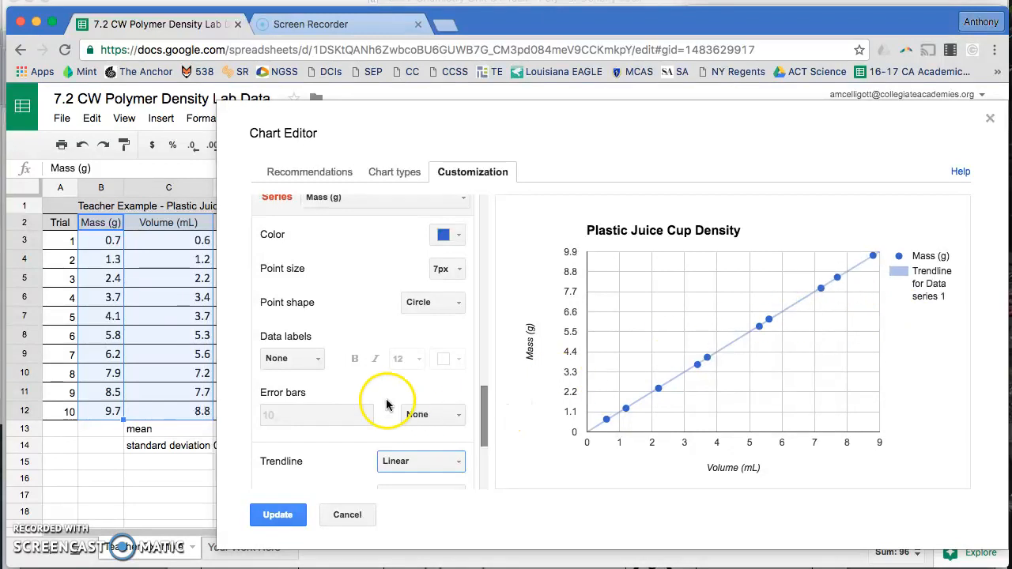
scroll(374, 403, "down", 3)
scroll(375, 441, "down", 3)
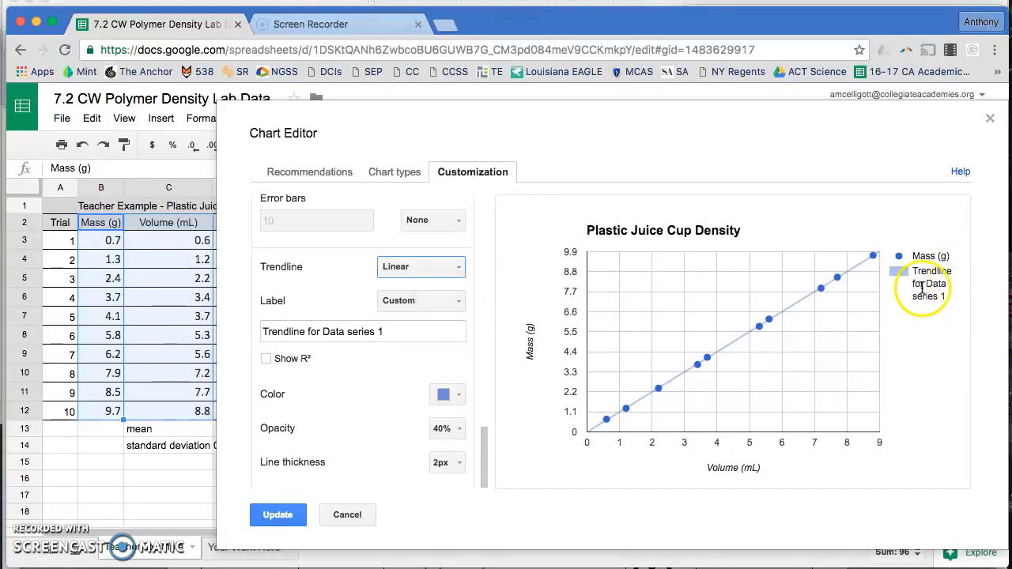
left_click(429, 299)
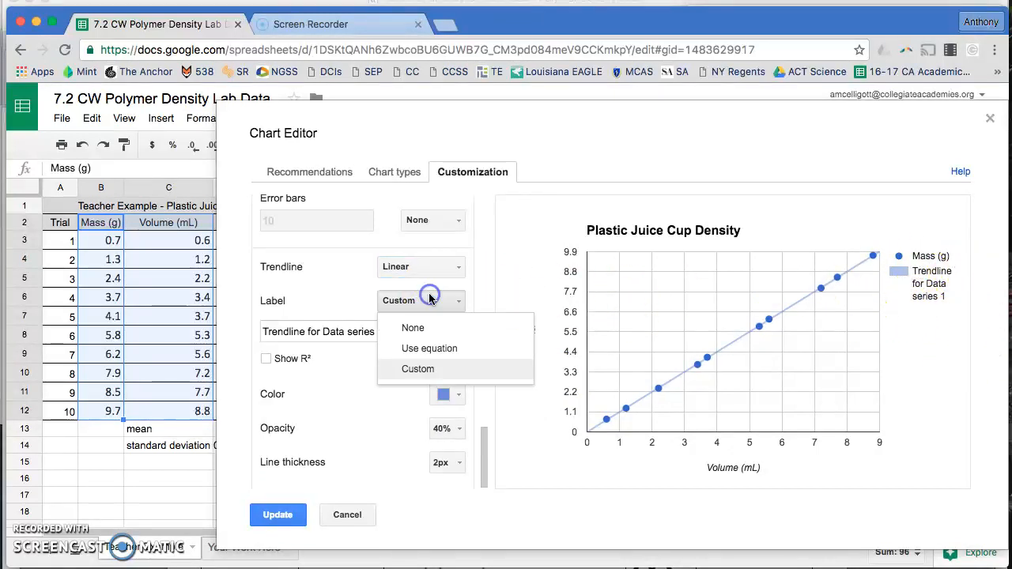
left_click(427, 348)
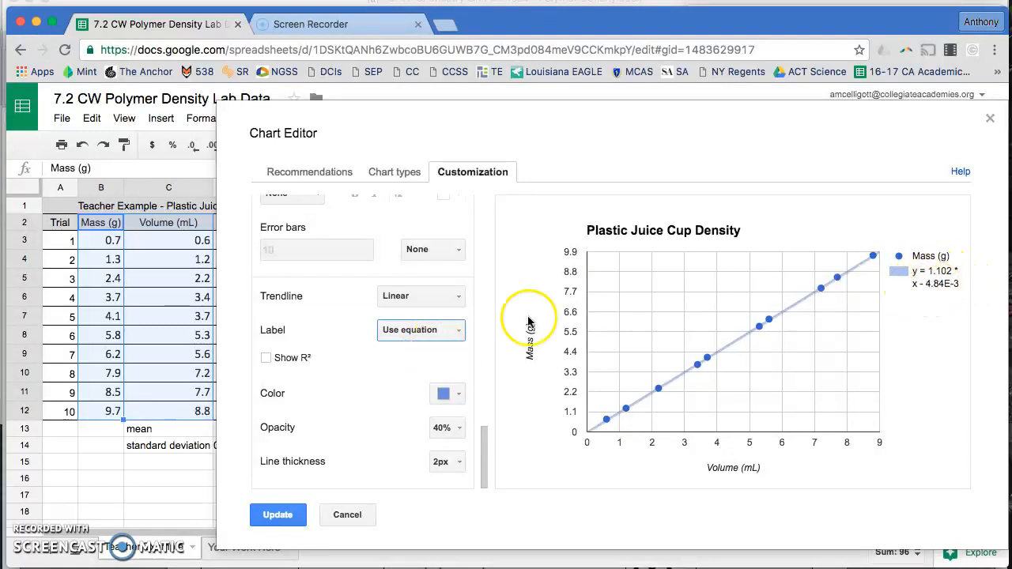
left_click(266, 358)
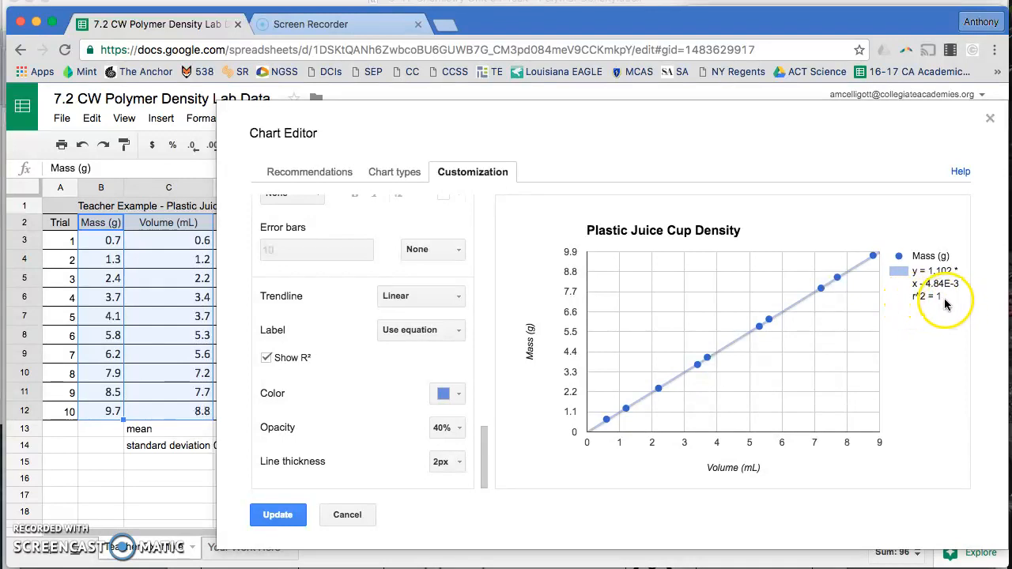
Set the trendline colour to red and its opacity to 100%
mouse_move(872, 265)
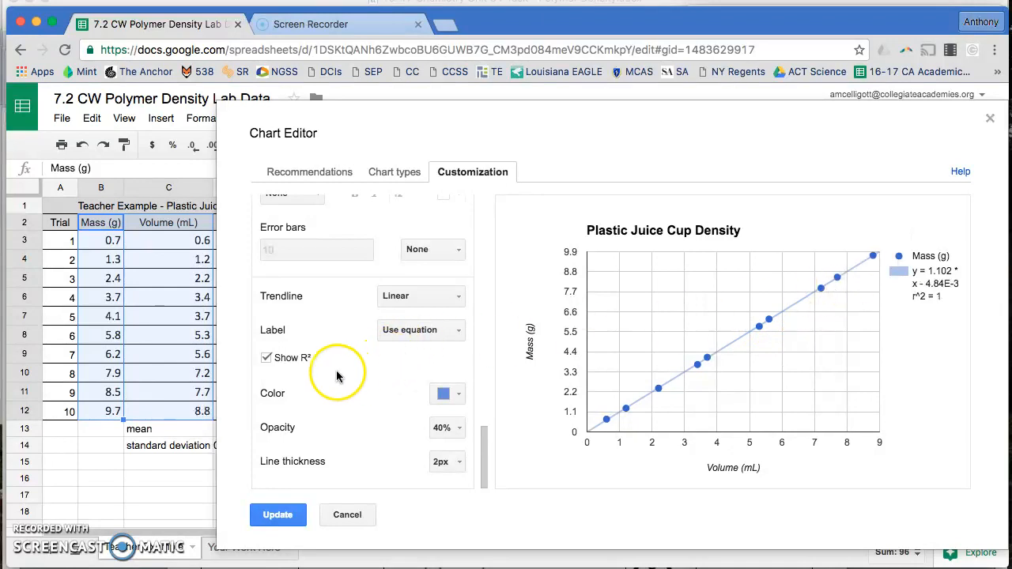
left_click(448, 393)
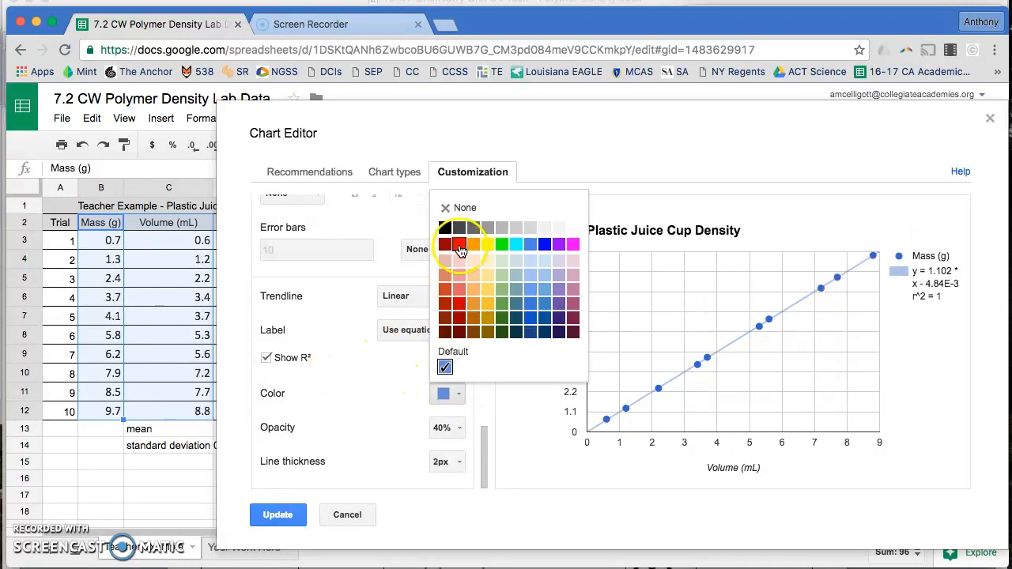
left_click(459, 247)
left_click(445, 427)
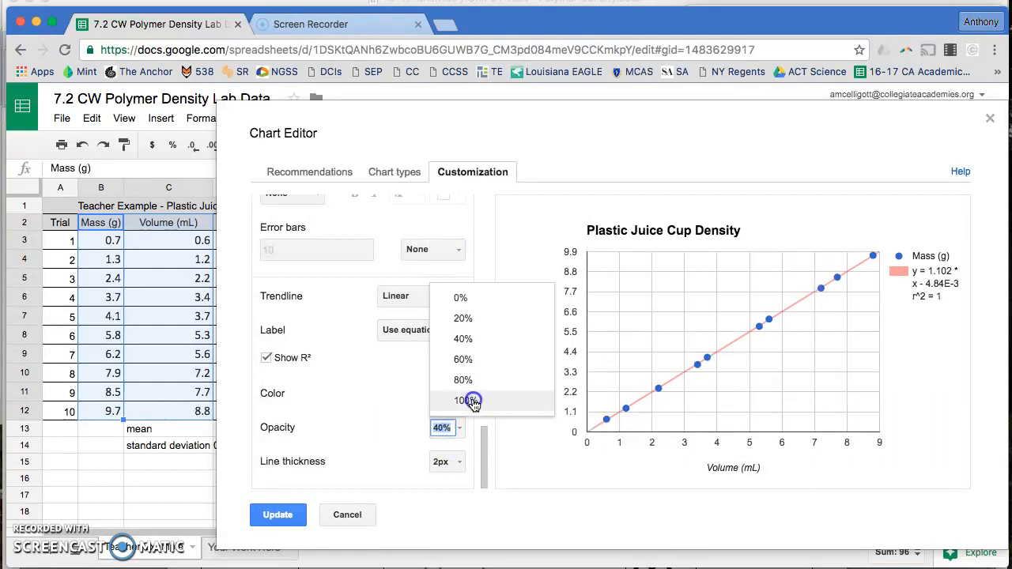
left_click(469, 400)
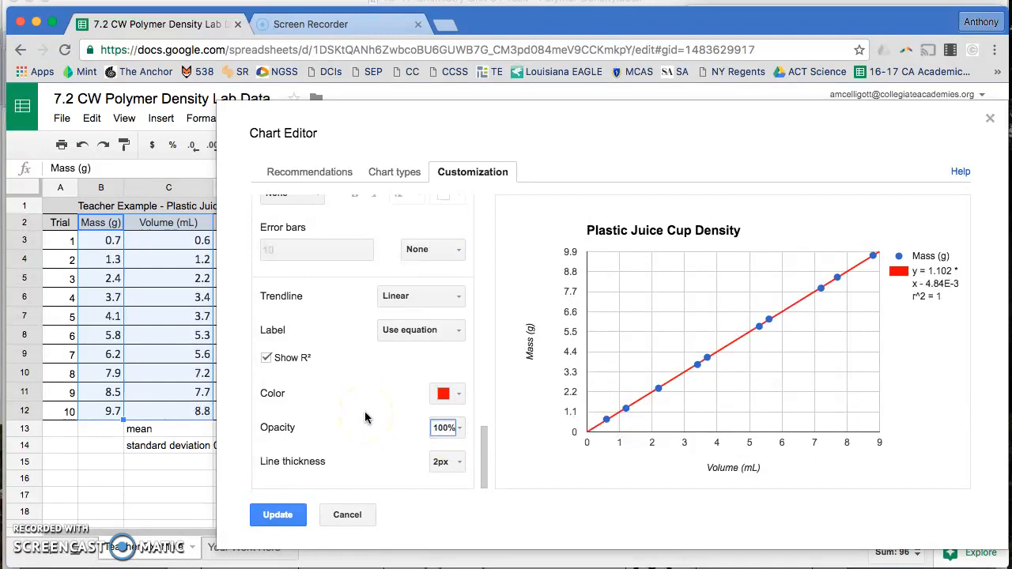
Change the Mass (g) series point colour to black and apply the chart edits
scroll(365, 414, "up", 5)
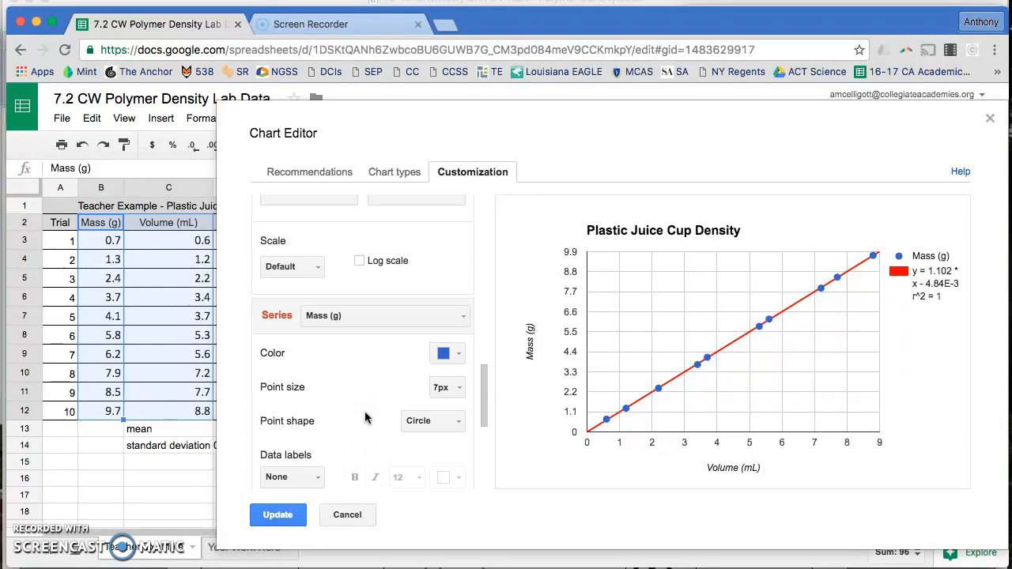
left_click(448, 362)
left_click(443, 399)
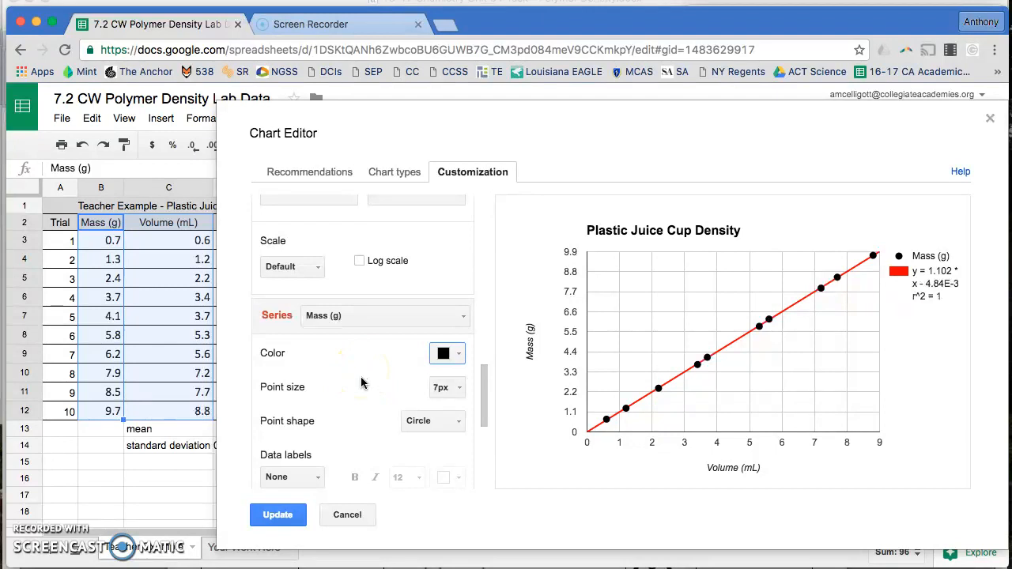
scroll(361, 383, "down", 5)
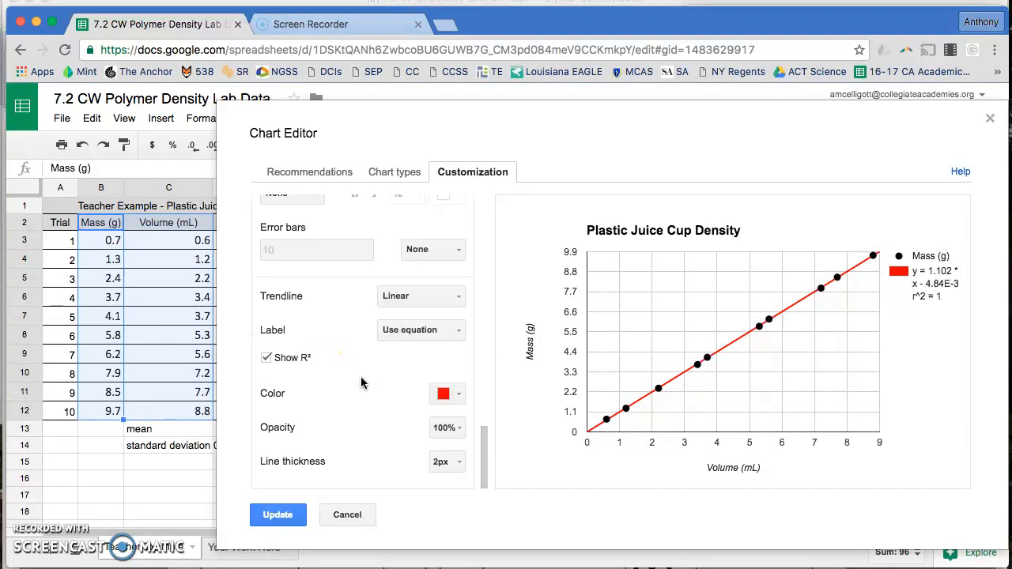
left_click(266, 518)
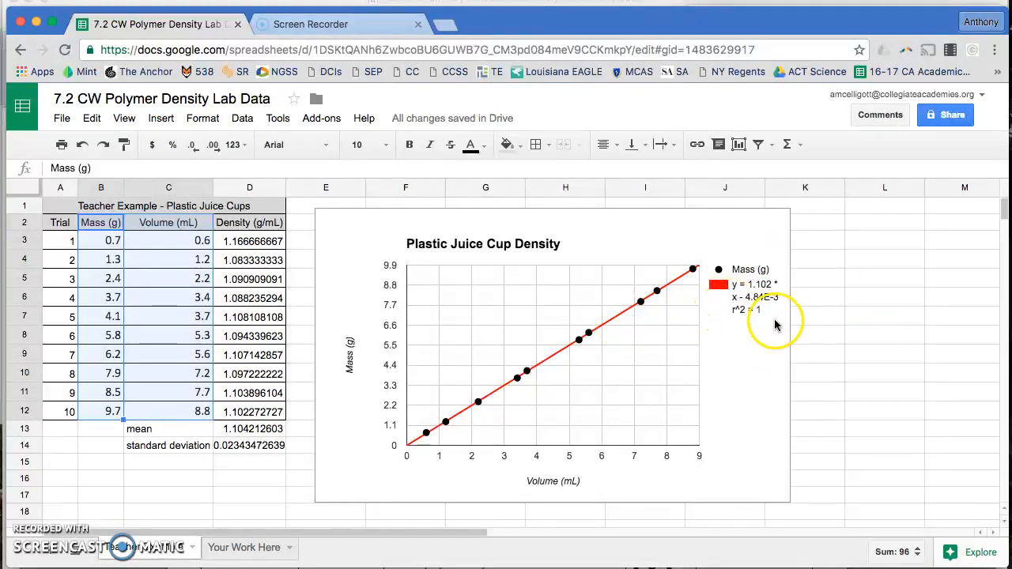
Enter the label slope in L4 and the value 1.102 g/mL beside it in M4
scroll(814, 334, "right", 5)
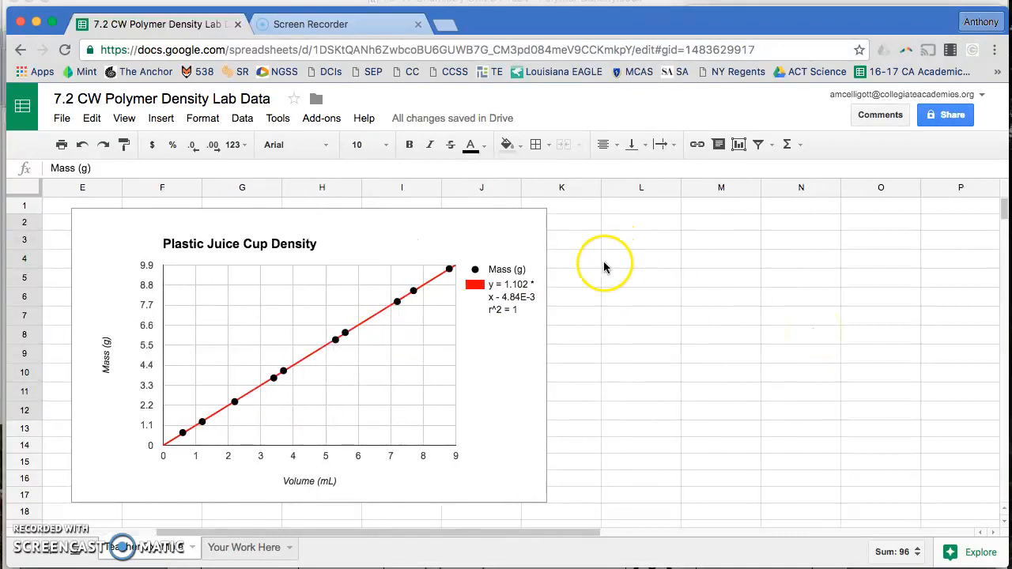
left_click(624, 263)
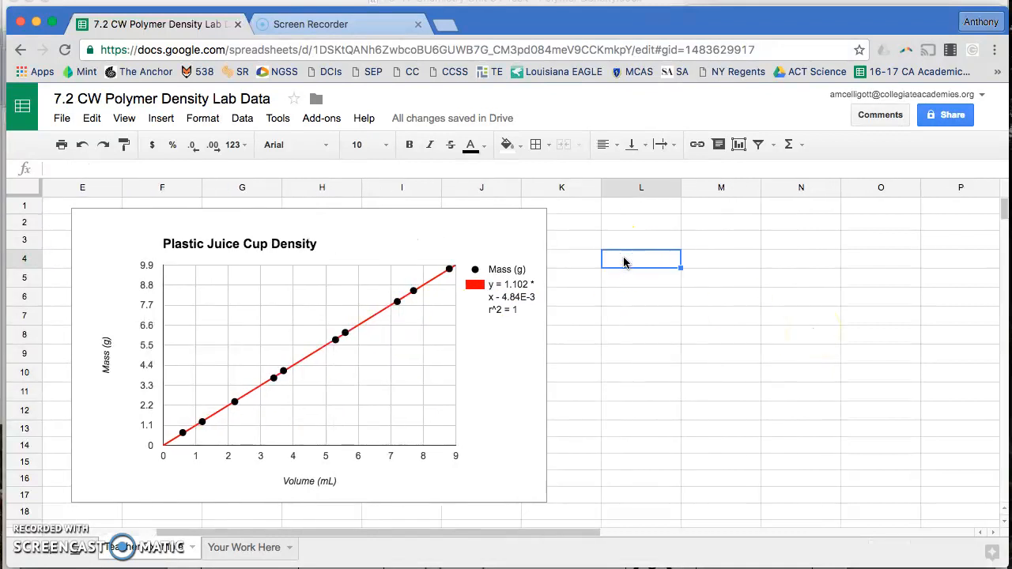
type("slope")
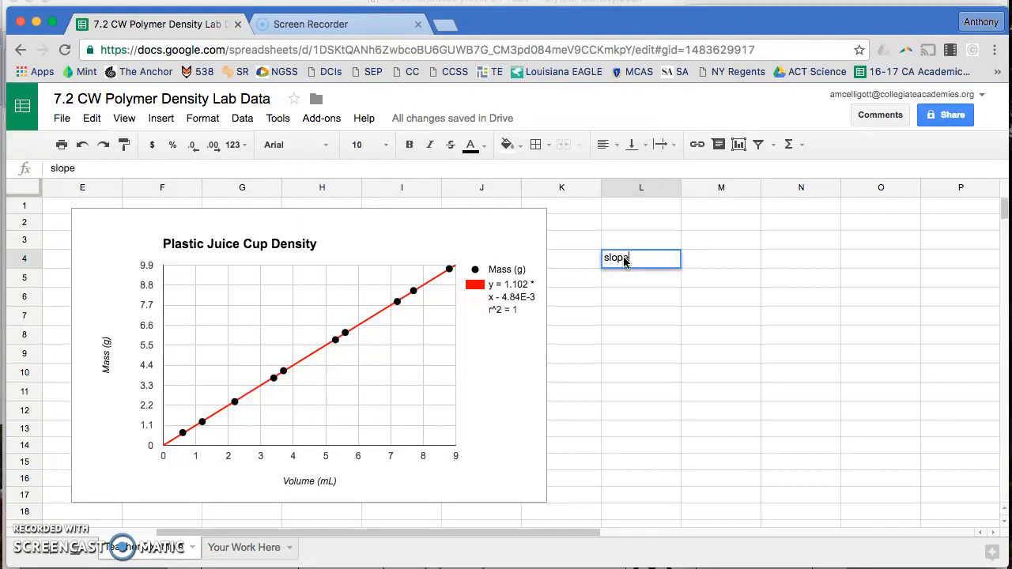
key("Tab")
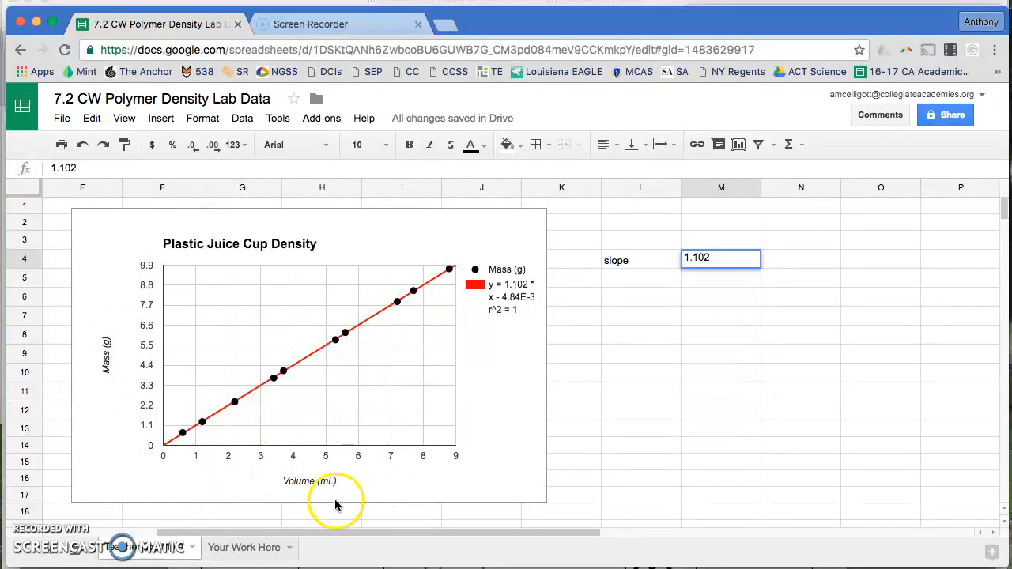
type("g")
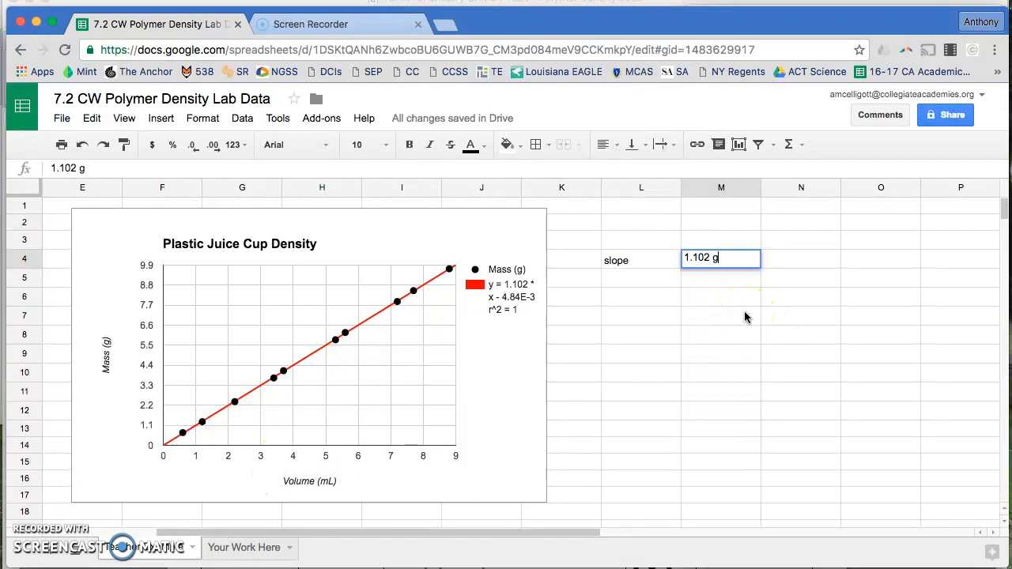
type("/mL")
key("Return")
Add the note <--density in N4 next to the slope value
key("Right")
key("Right")
key("Up")
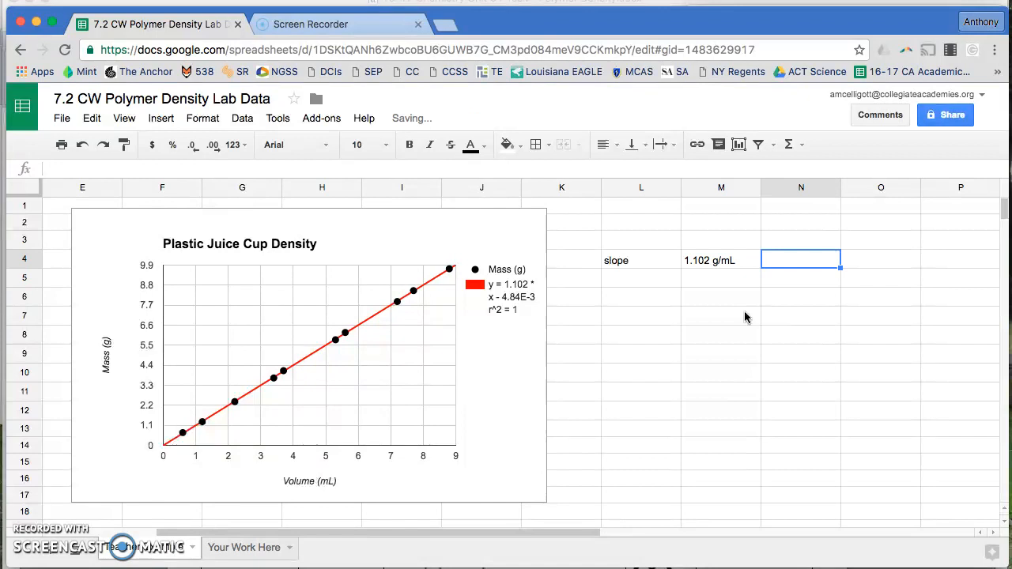
type("<--")
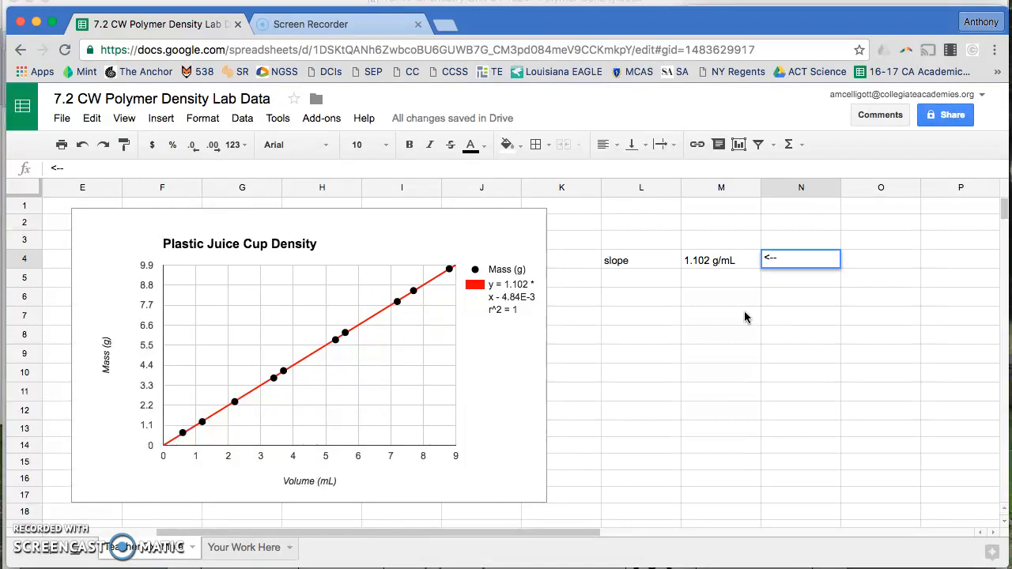
type("density")
key("Return")
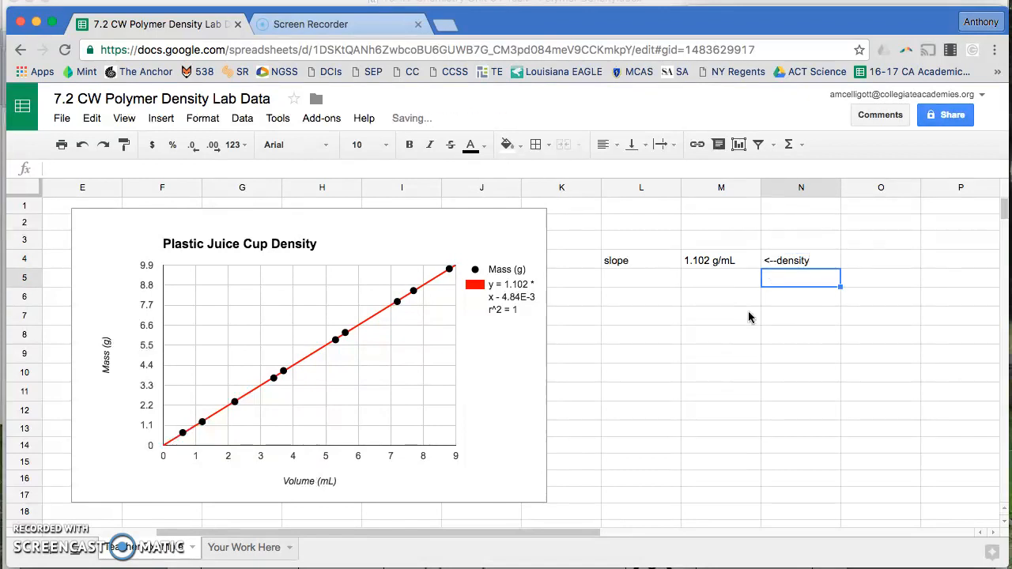
Label L5 as y-int and enter -0.00484 g as its value in M5
scroll(716, 261, "left", 5)
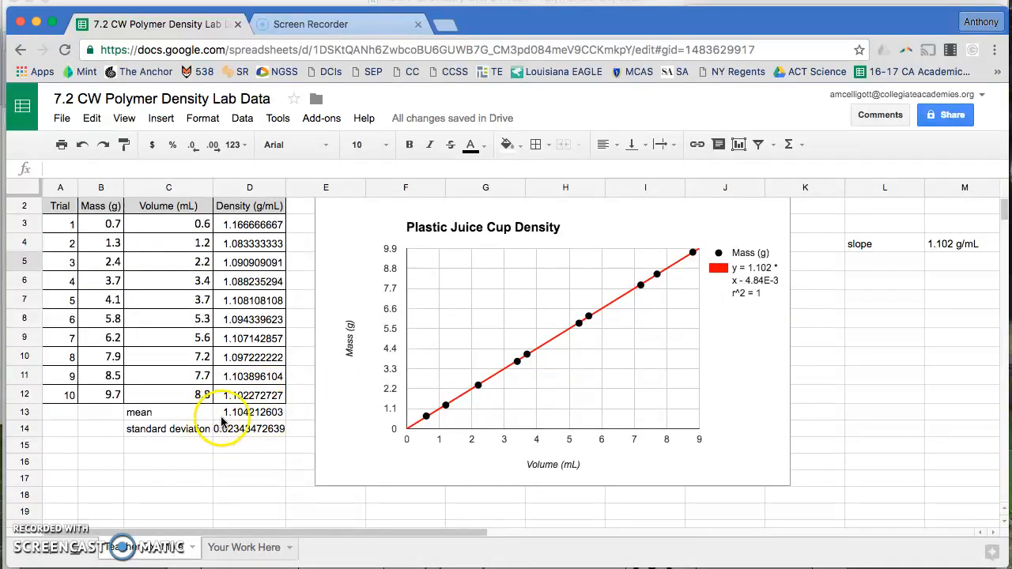
left_click(879, 263)
type("y")
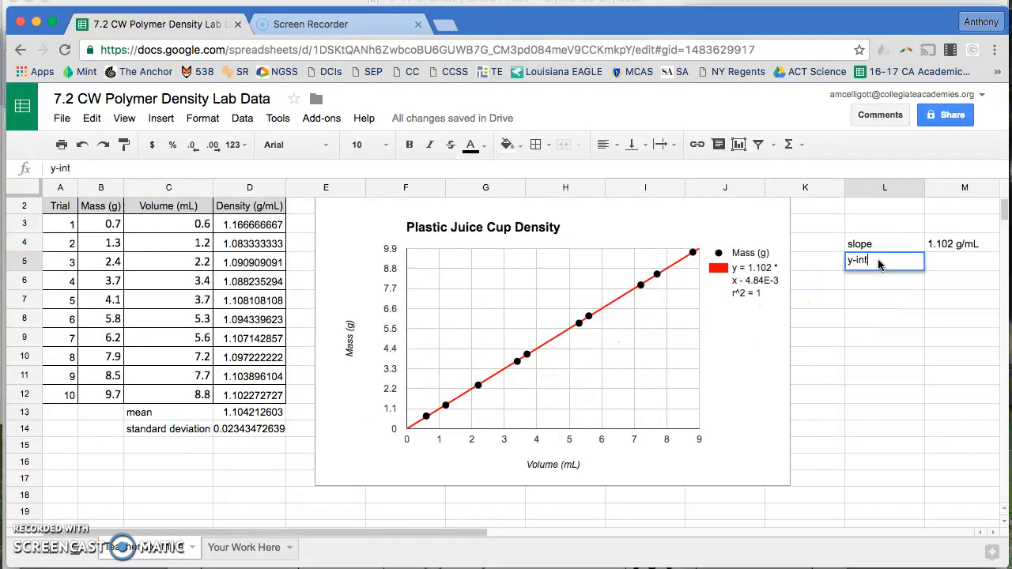
type("-int")
key("Tab")
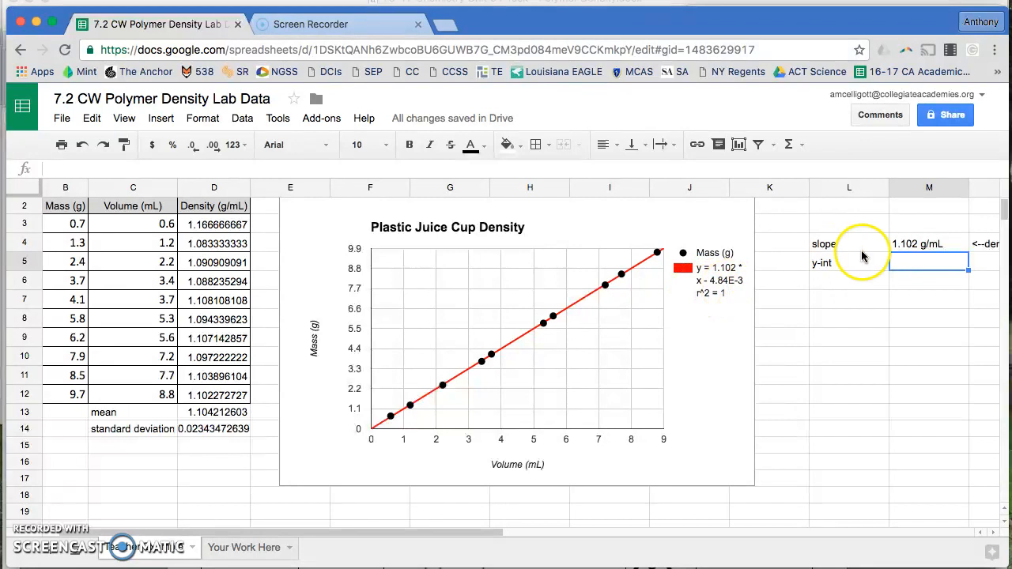
left_click(937, 267)
type("0.00484")
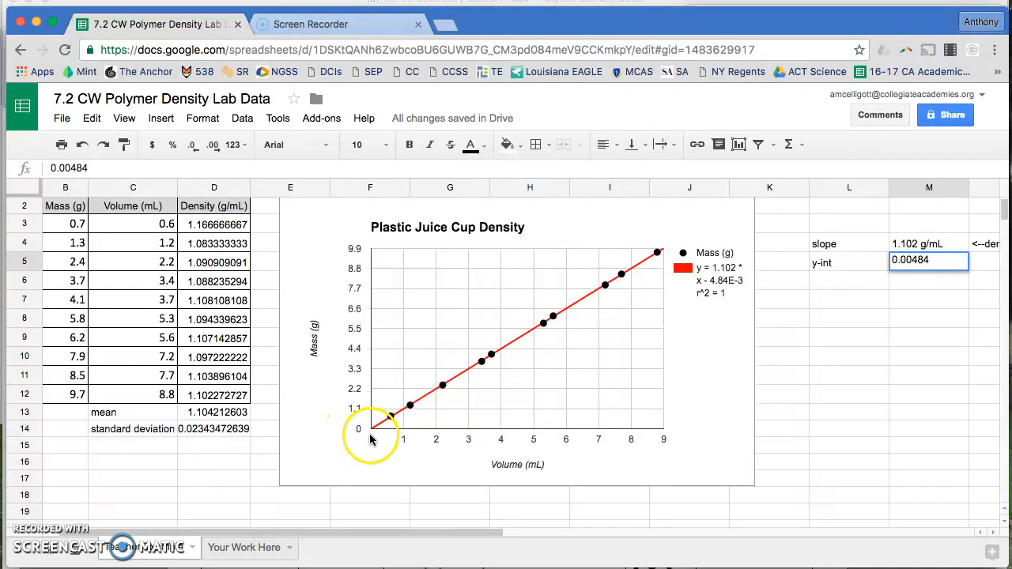
double_click(892, 261)
type("-")
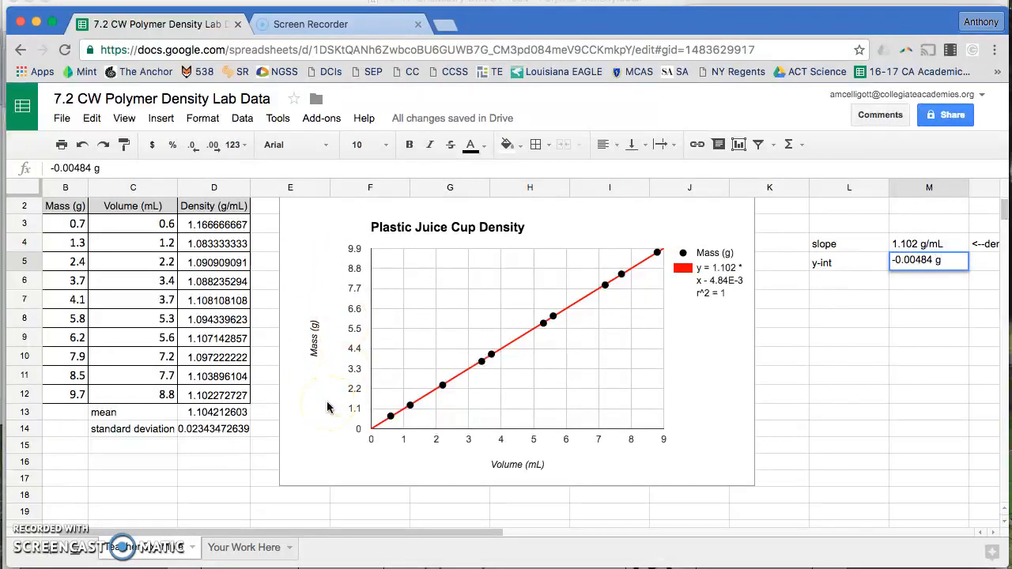
key("Return")
key("Up")
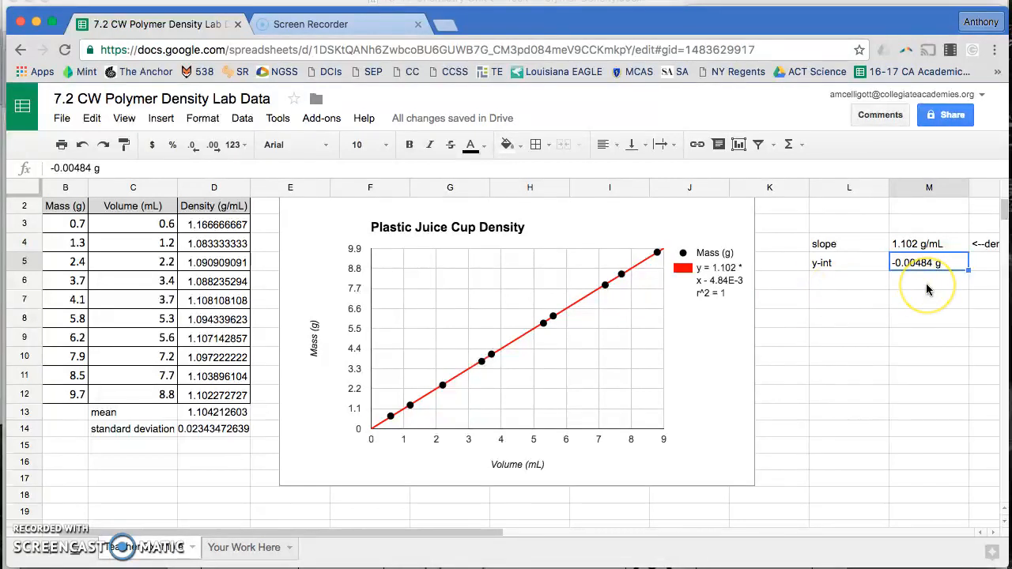
Label L6 as r^2 and enter 1 as its value in M6
key("Return")
type("r")
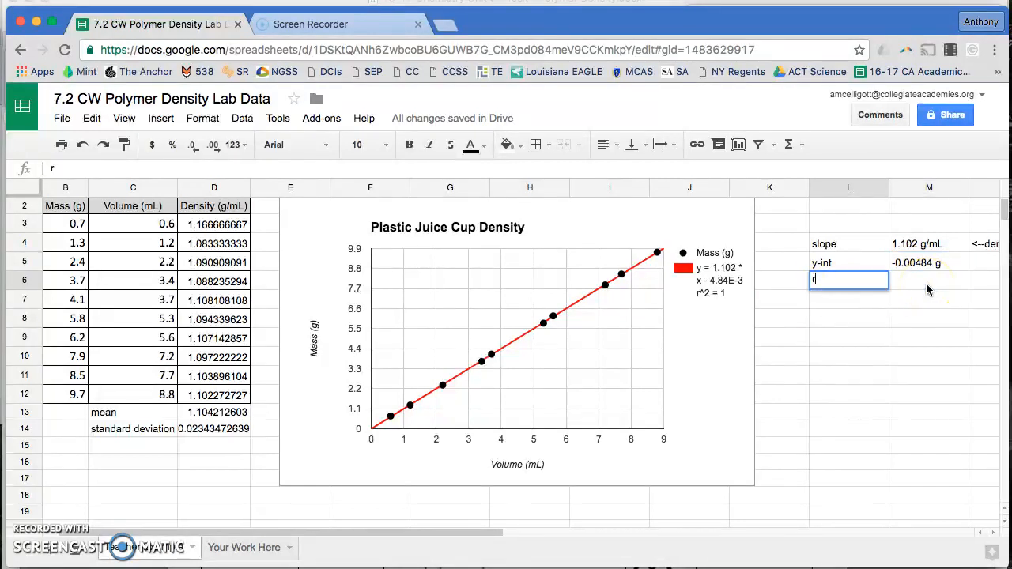
type("^2")
left_click(927, 289)
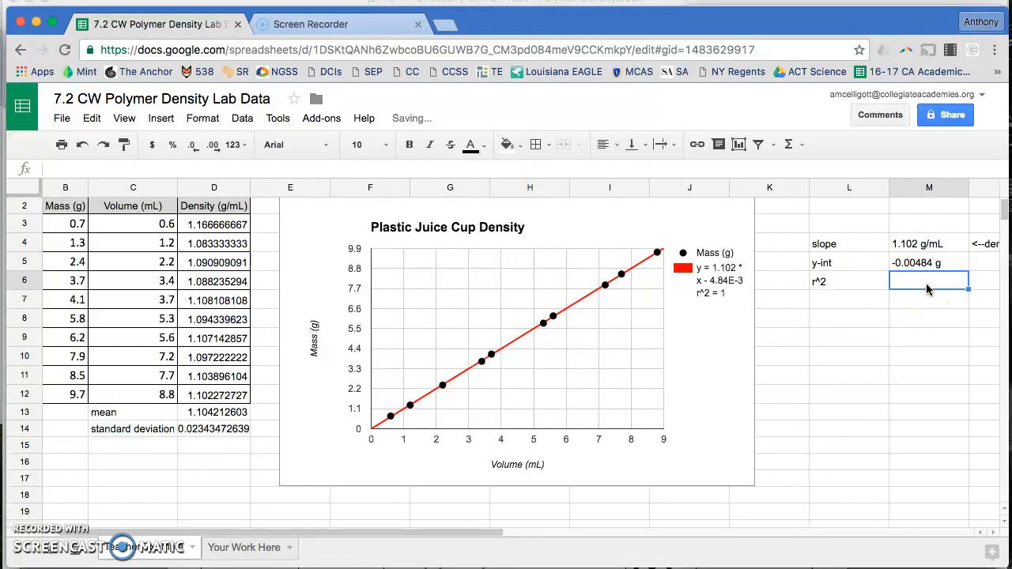
type("`1")
key("BackSpace")
type("1")
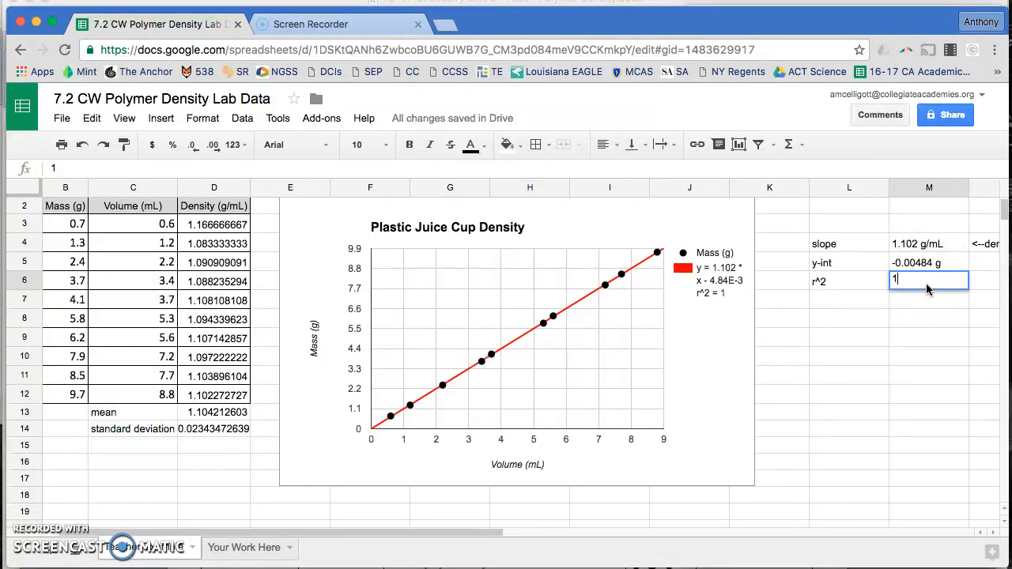
key("Tab")
Write the comment The line perfectly models the data in N6
type("T")
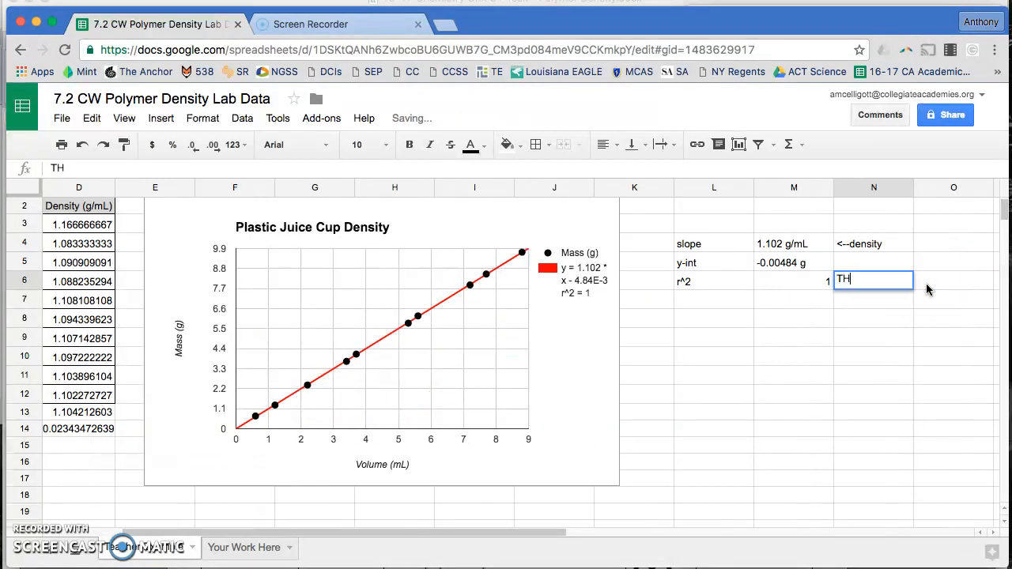
type("ne ")
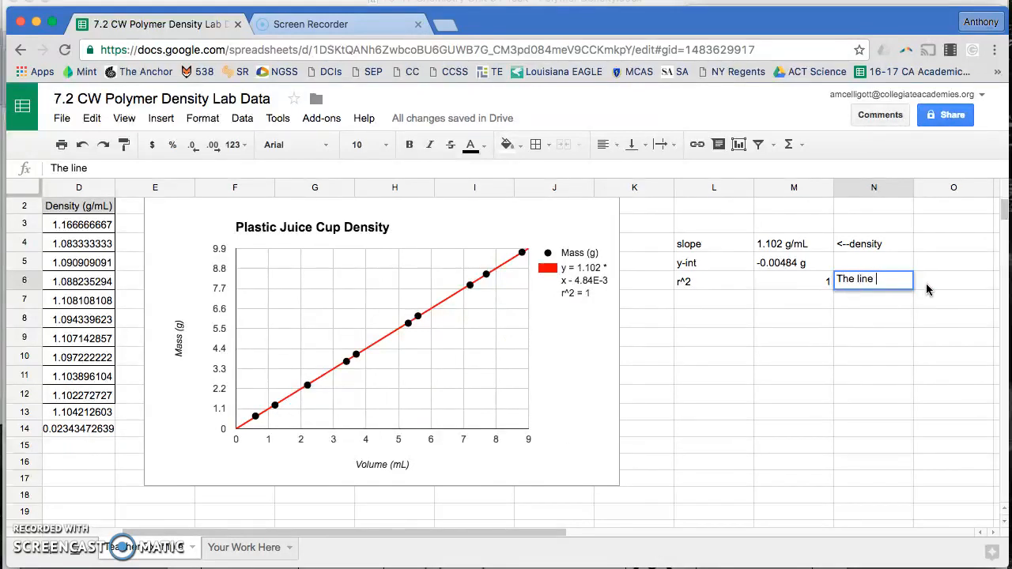
type("perfectly")
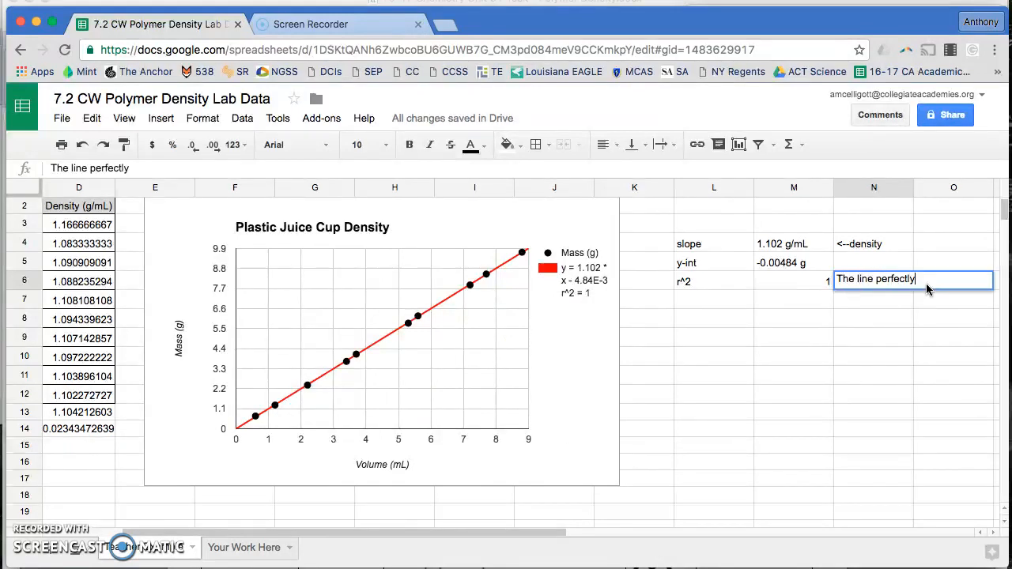
type(" models the data")
key("Return")
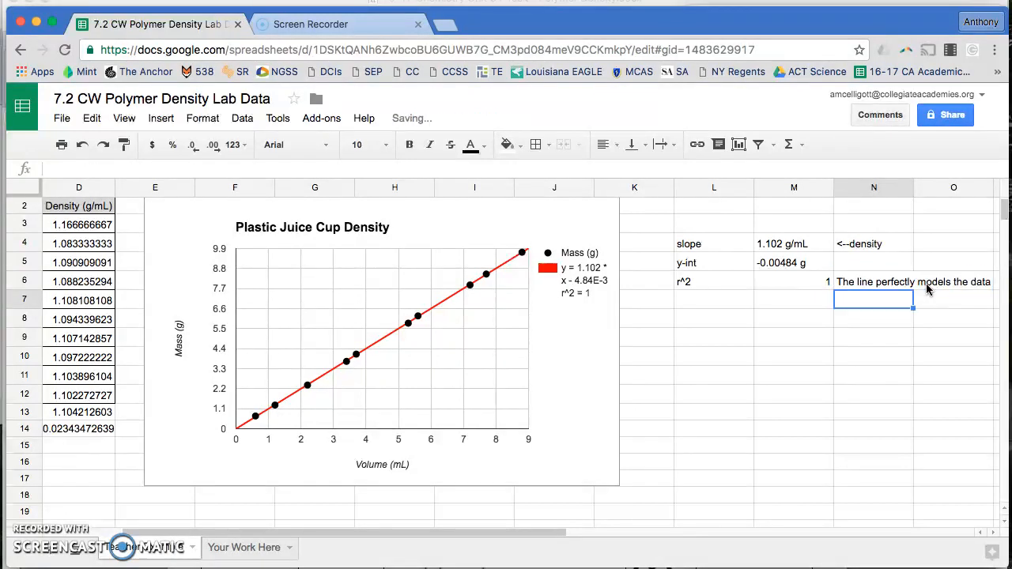
Review the slope, y-intercept and r^2 entries beside the chart and data table
key("Up")
key("Left")
key("Right")
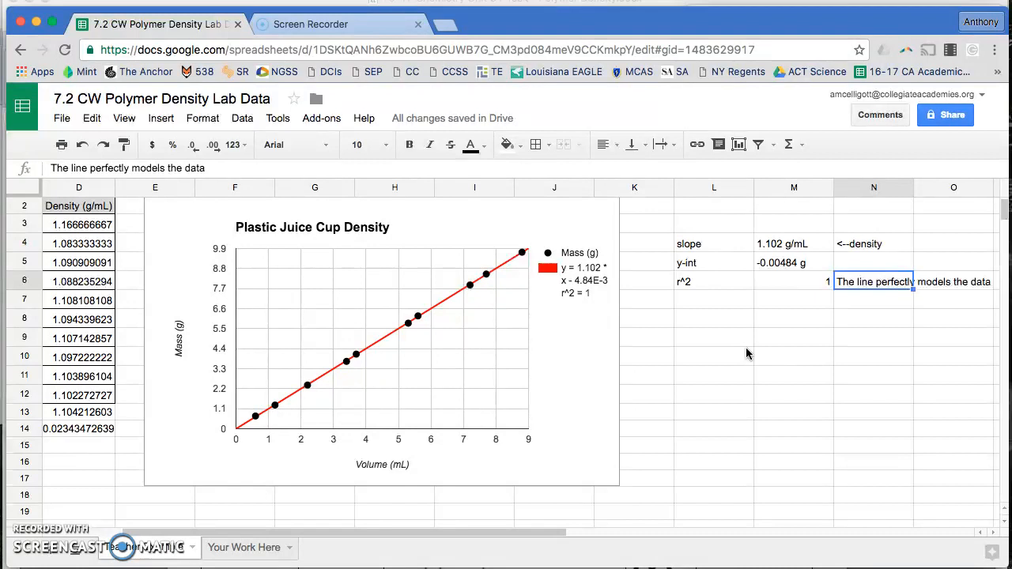
key("Left")
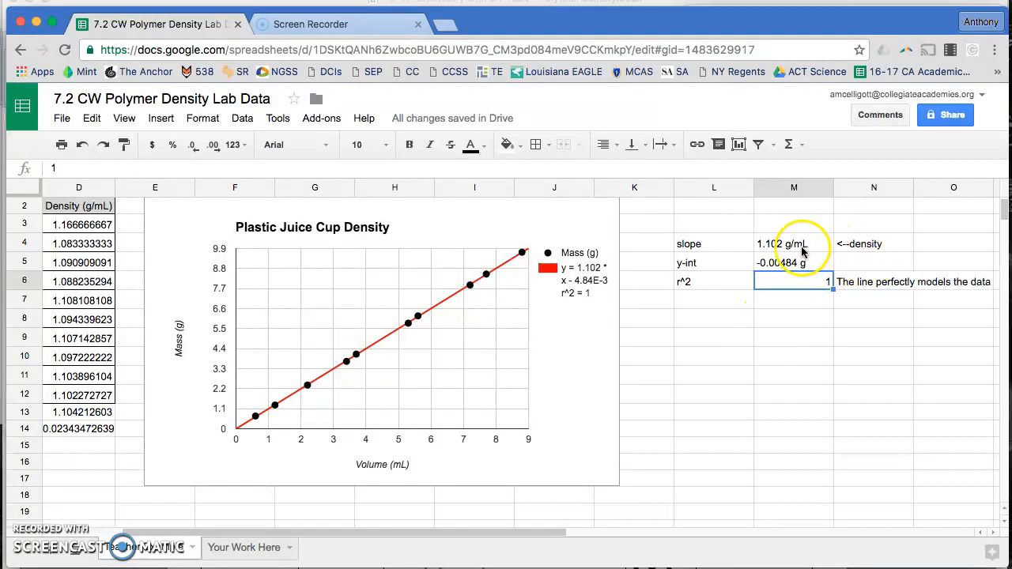
left_click(772, 246)
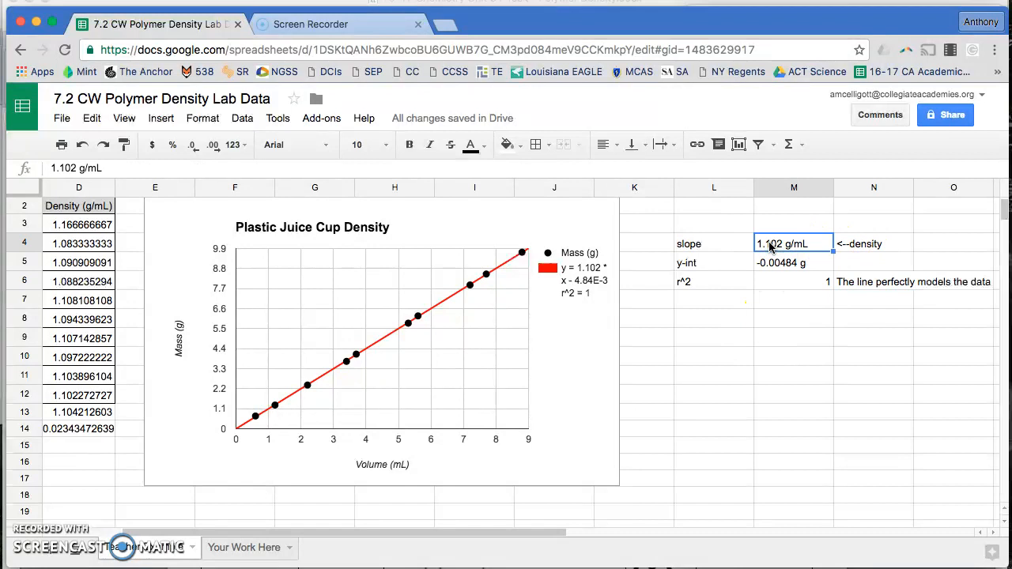
scroll(271, 226, "left", 4)
scroll(271, 226, "up", 1)
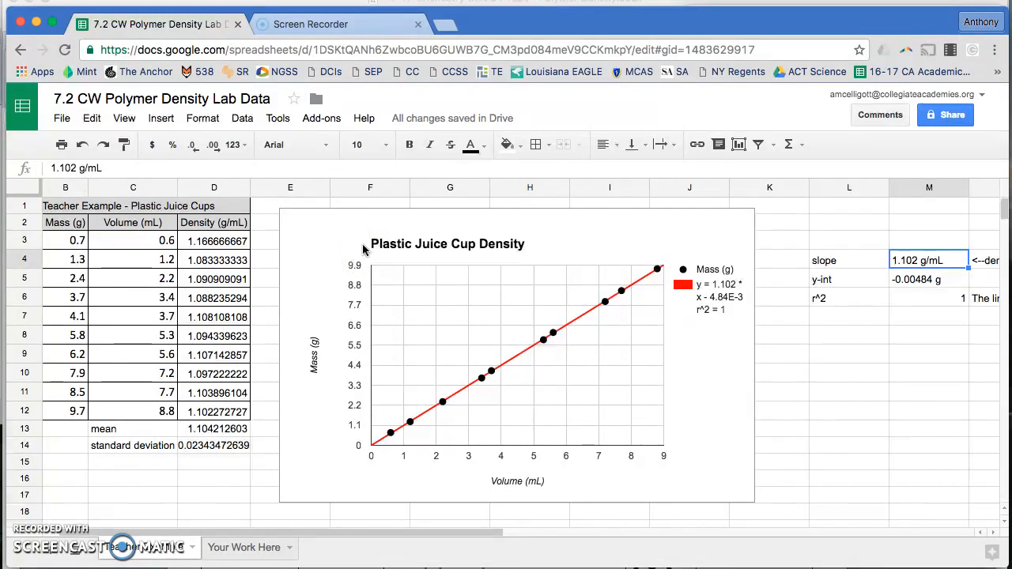
key("Right")
key("Left")
key("Down")
key("Down")
key("Left")
key("Right")
key("Right")
key("Up")
key("Left")
key("Left")
key("Up")
key("Right")
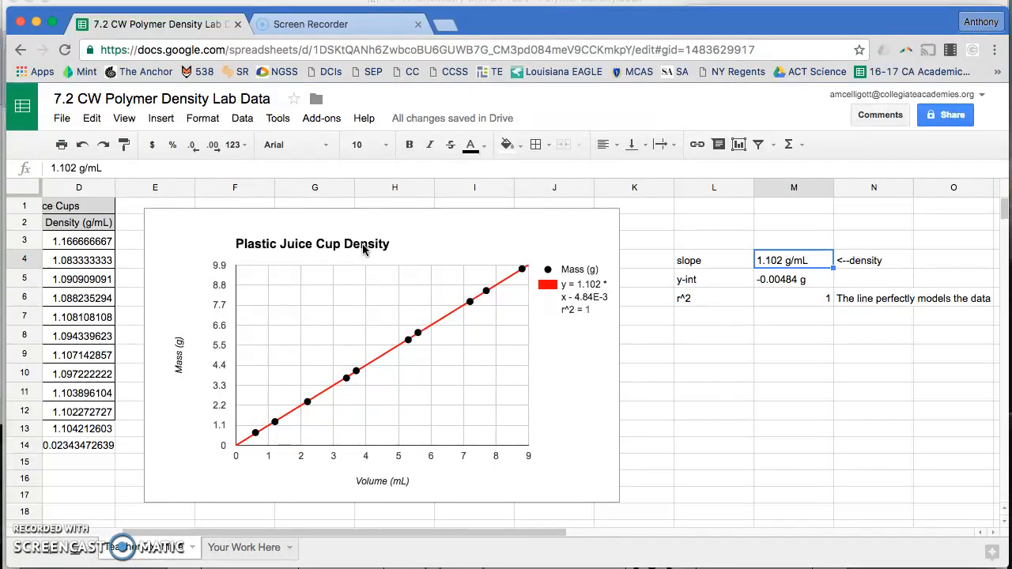